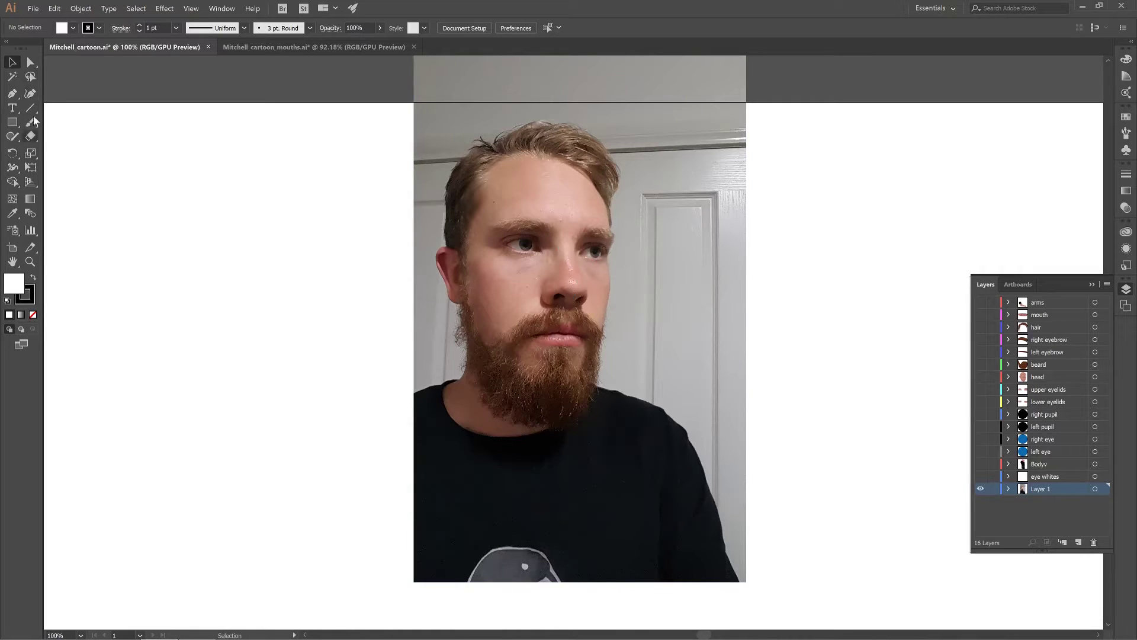
Demonstrate tracing a closed face outline with the Pen tool, then cut it away.
{"action": "left_click", "coordinate": [31, 95]}
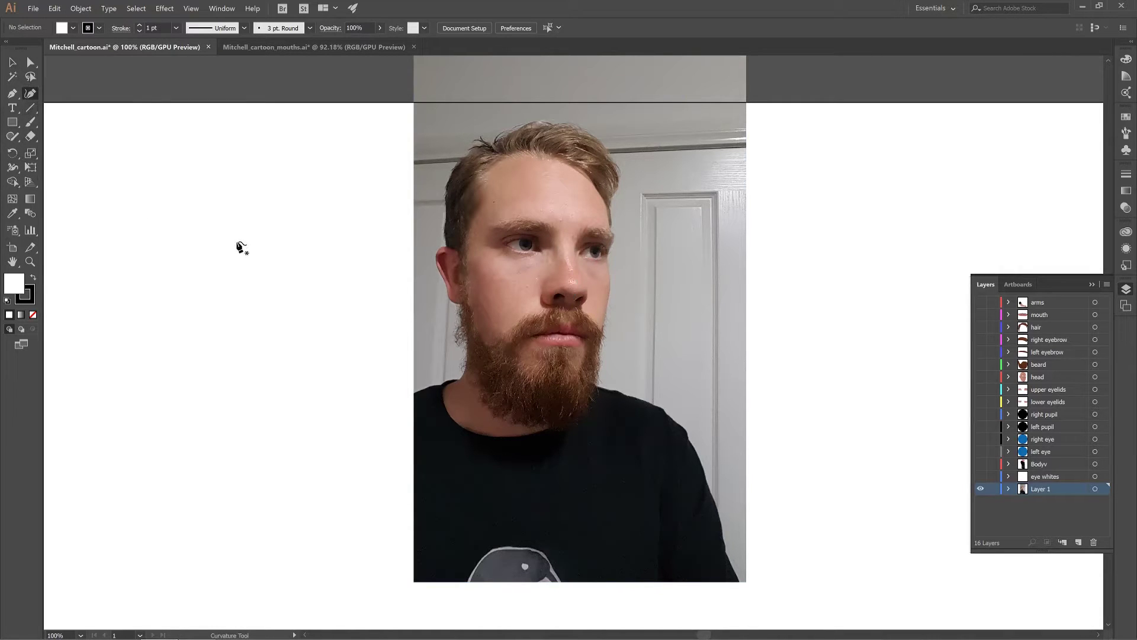
{"action": "left_click", "coordinate": [12, 93]}
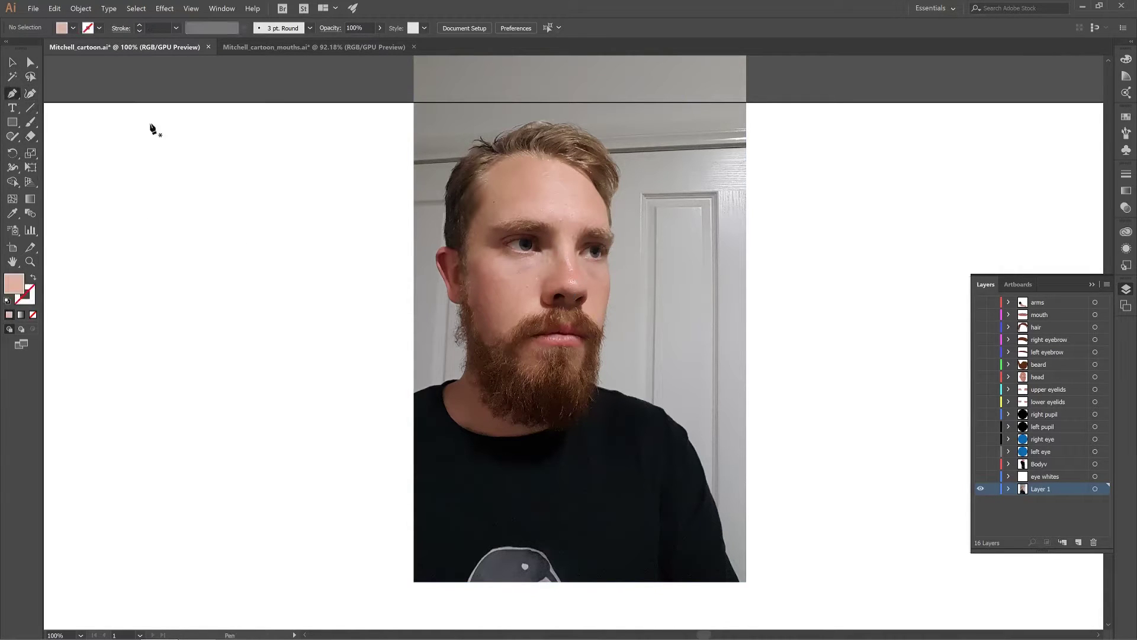
{"action": "left_click", "coordinate": [536, 154]}
{"action": "left_click", "coordinate": [573, 167]}
{"action": "left_click", "coordinate": [598, 189]}
{"action": "left_click", "coordinate": [609, 212]}
{"action": "left_click", "coordinate": [609, 243]}
{"action": "left_click", "coordinate": [609, 259]}
{"action": "left_click", "coordinate": [608, 284]}
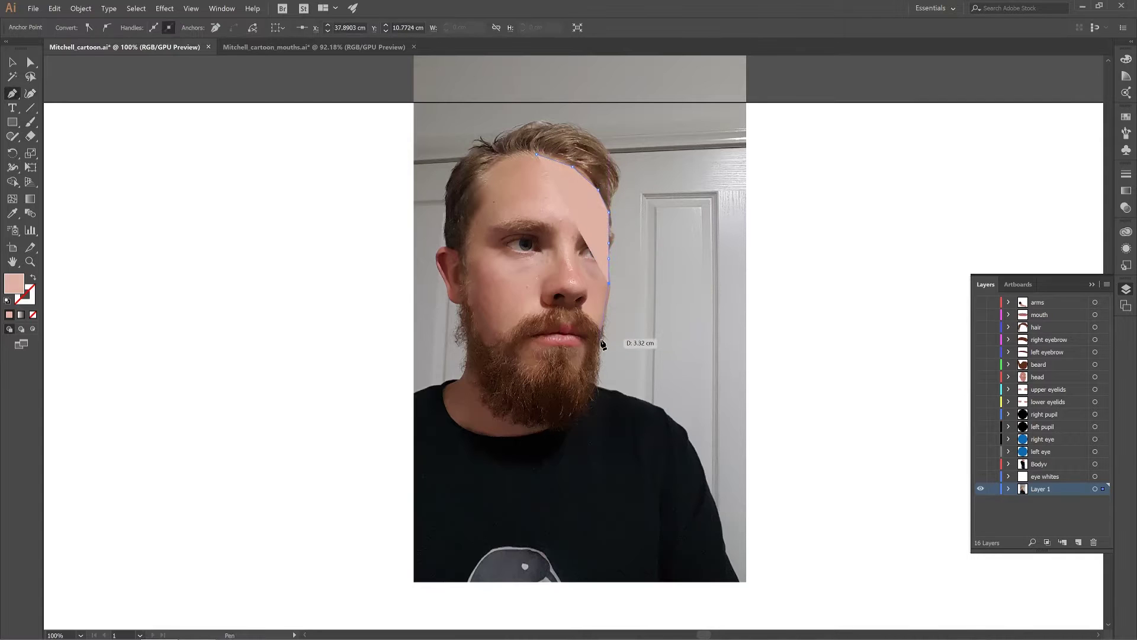
{"action": "left_click", "coordinate": [603, 340]}
{"action": "left_click", "coordinate": [584, 379]}
{"action": "left_click", "coordinate": [552, 390]}
{"action": "left_click", "coordinate": [516, 384]}
{"action": "left_click", "coordinate": [482, 358]}
{"action": "left_click", "coordinate": [468, 313]}
{"action": "left_click", "coordinate": [463, 223]}
{"action": "left_click", "coordinate": [472, 175]}
{"action": "left_click", "coordinate": [497, 161]}
{"action": "left_click", "coordinate": [536, 154]}
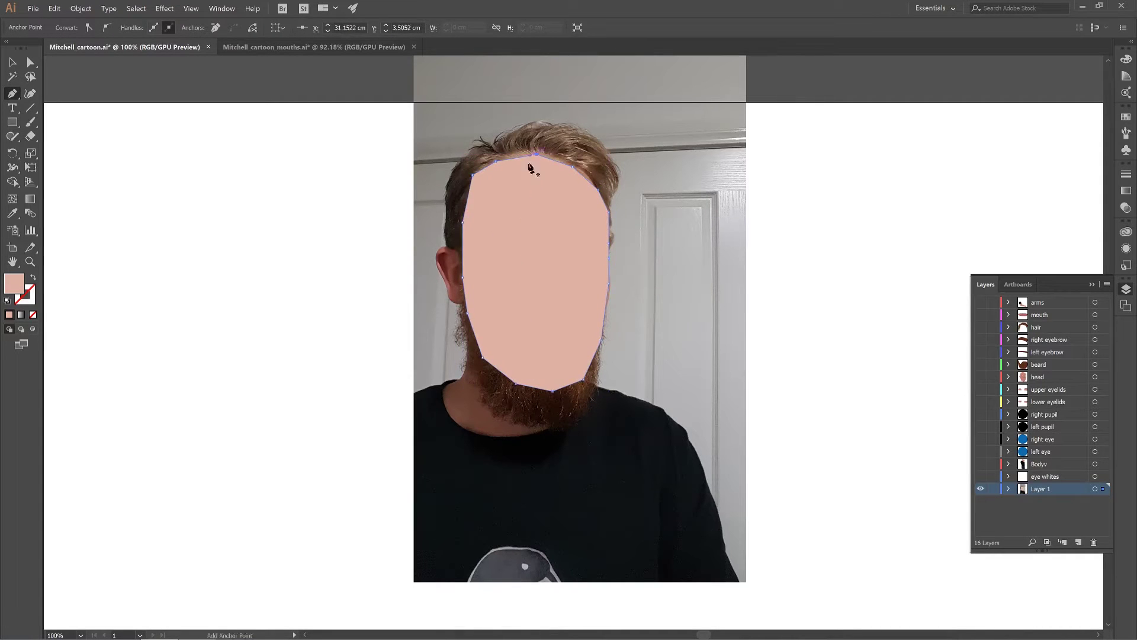
{"action": "key", "text": "ctrl+x"}
{"action": "key", "text": "v"}
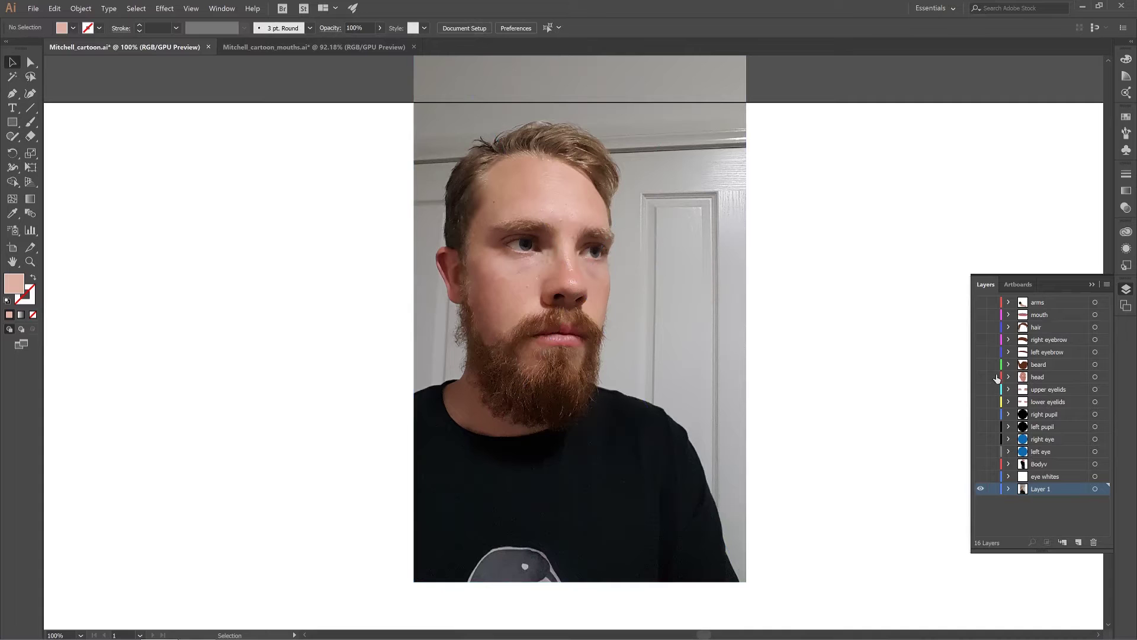
Show the head, beard, both eyebrows, hair and mouth layers.
{"action": "left_click", "coordinate": [981, 378]}
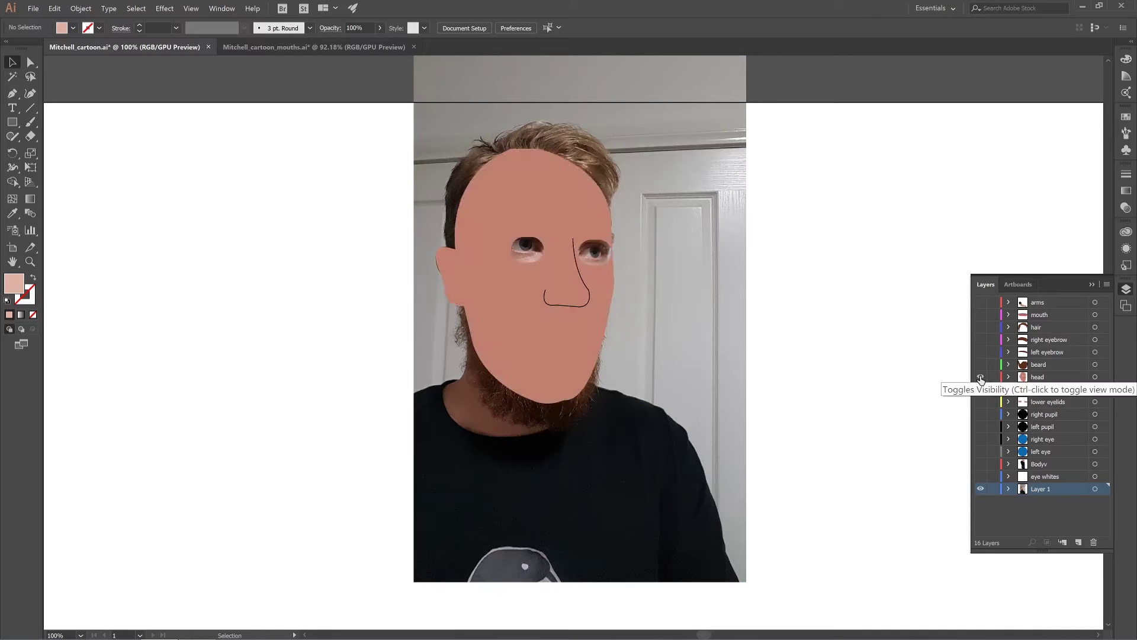
{"action": "left_click", "coordinate": [981, 364]}
{"action": "left_click", "coordinate": [981, 352]}
{"action": "left_click", "coordinate": [981, 340]}
{"action": "left_click", "coordinate": [981, 327]}
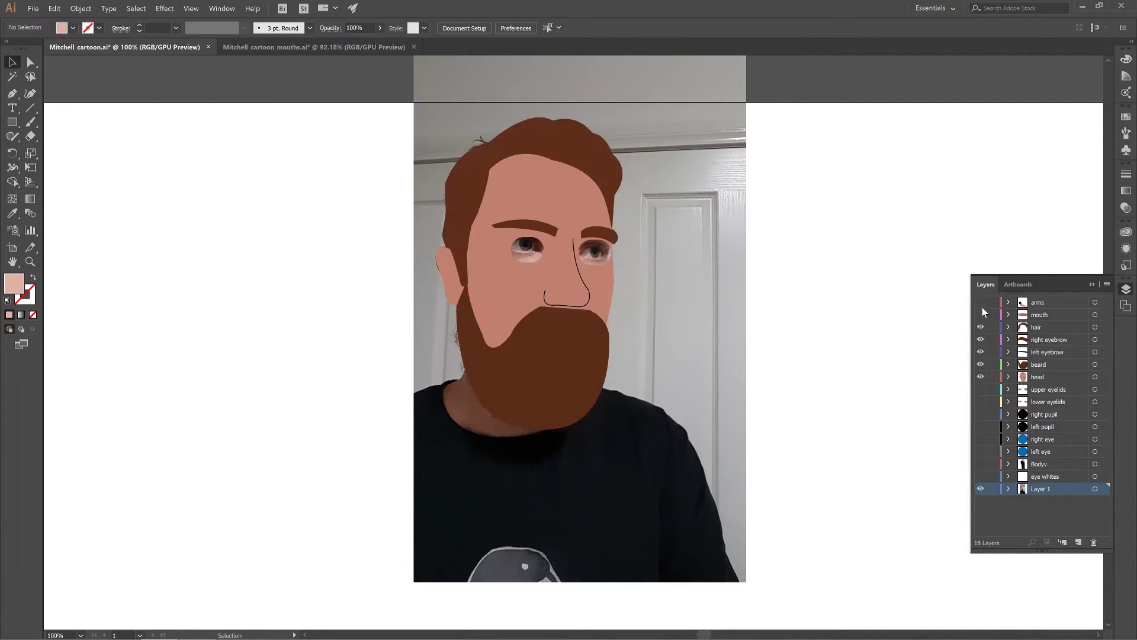
{"action": "left_click", "coordinate": [980, 315]}
Show the eye whites, Bodyv, eyes, pupils, eyelids and arms layers, and hide the reference photo.
{"action": "left_click", "coordinate": [981, 477]}
{"action": "left_click", "coordinate": [981, 463]}
{"action": "left_click", "coordinate": [981, 451]}
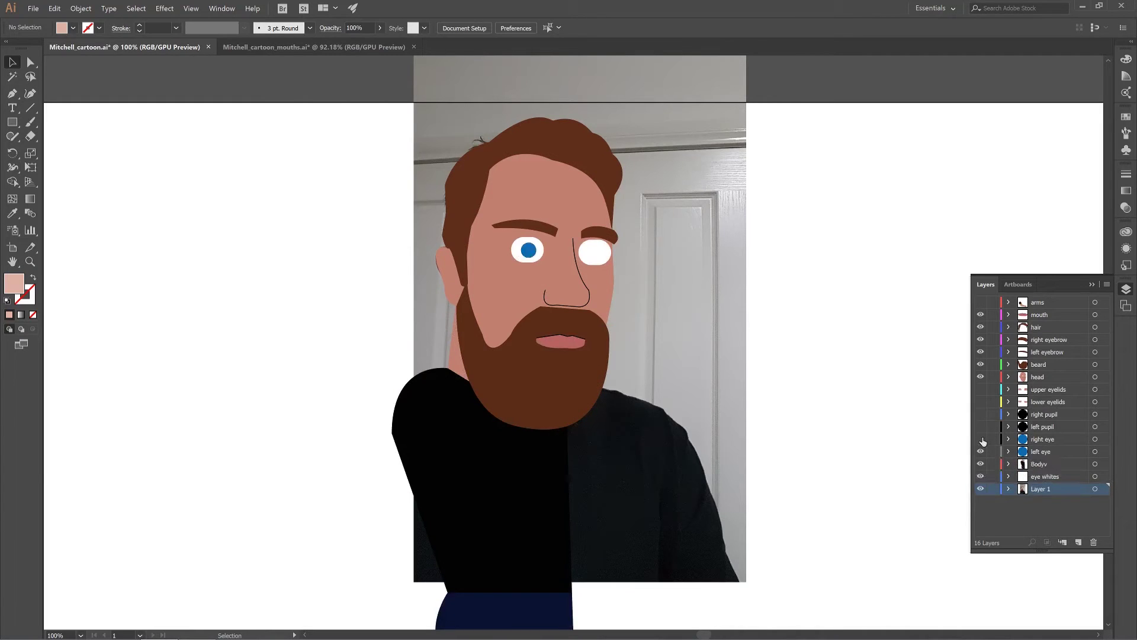
{"action": "left_click", "coordinate": [981, 439]}
{"action": "left_click", "coordinate": [981, 427]}
{"action": "left_click", "coordinate": [981, 414]}
{"action": "left_click", "coordinate": [981, 402]}
{"action": "left_click", "coordinate": [981, 389]}
{"action": "left_click", "coordinate": [981, 490]}
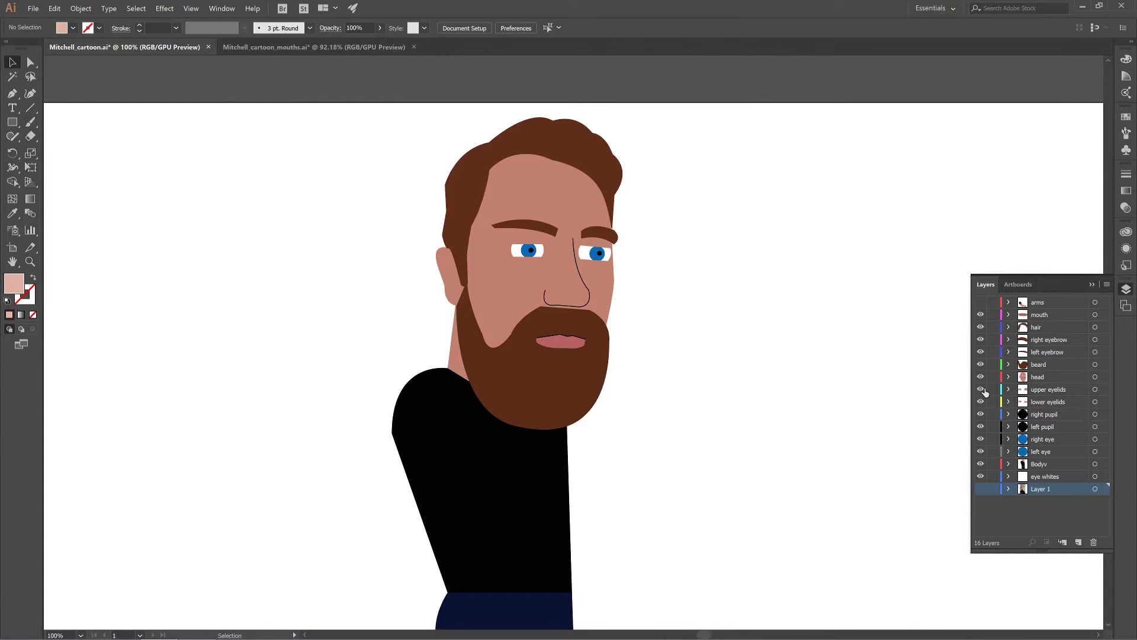
{"action": "left_click", "coordinate": [980, 378]}
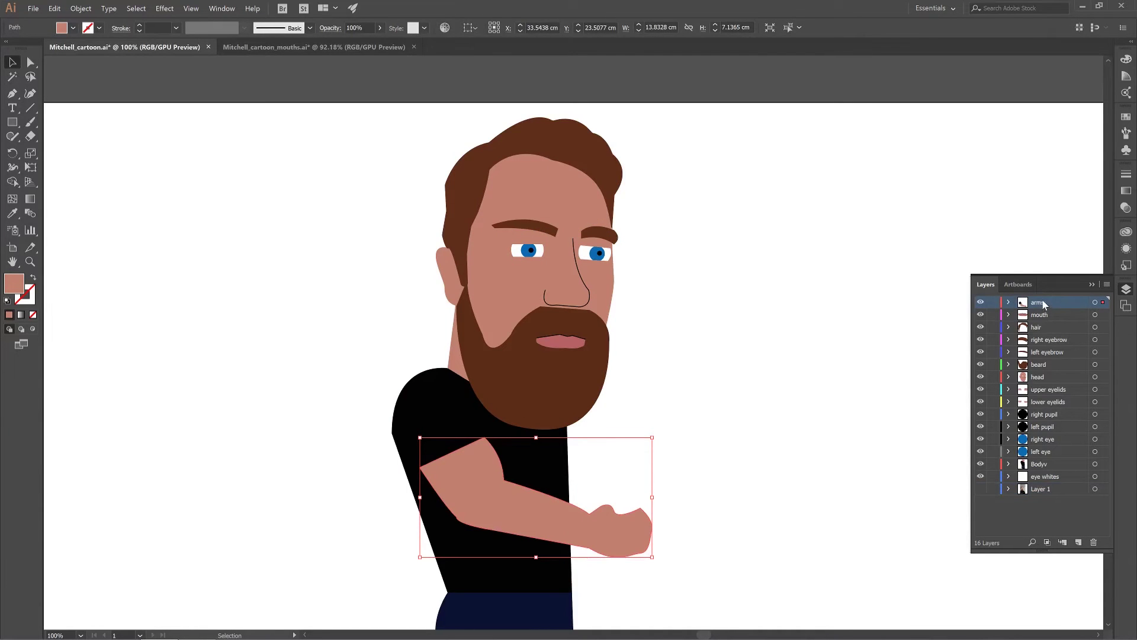
Look at the arm's stacking options, then dismiss them and deselect the arm.
{"action": "right_click", "coordinate": [528, 519]}
{"action": "mouse_move", "coordinate": [340, 474]}
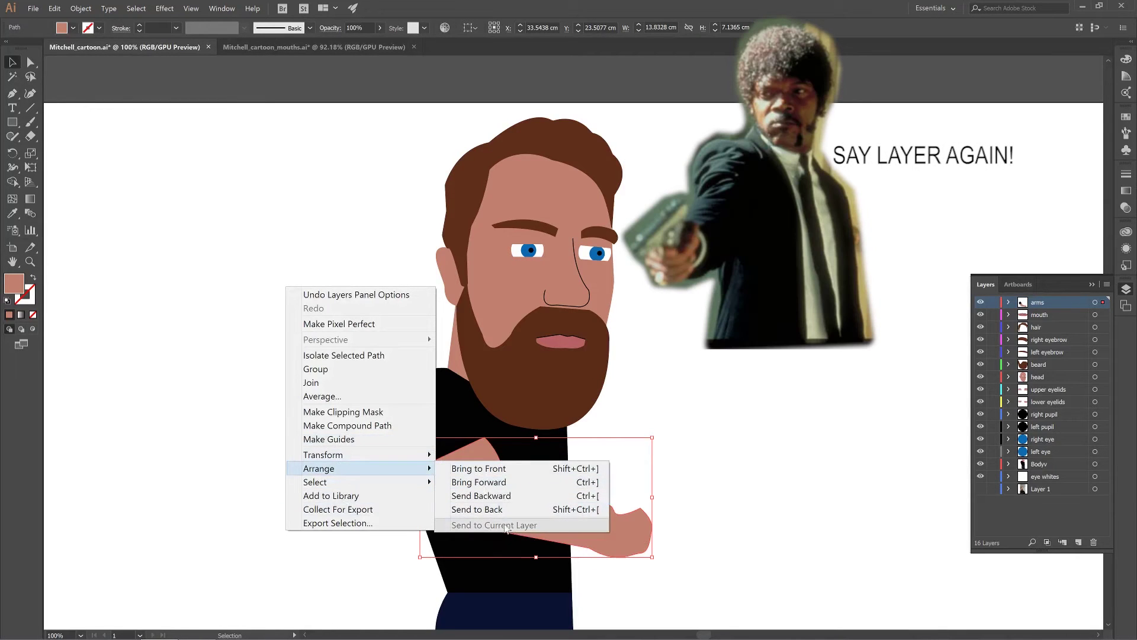
{"action": "left_click", "coordinate": [769, 490]}
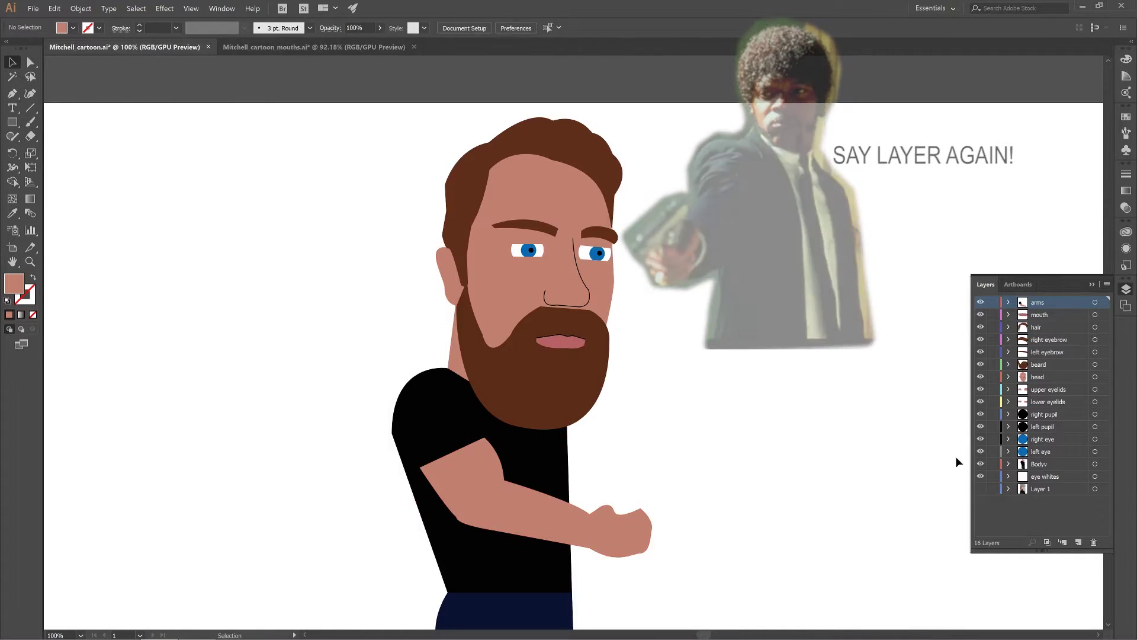
Save over Mitchell_cartoon.ai as Adobe Illustrator (*.AI) and switch to Mitchell_cartoon_mouths.ai.
{"action": "left_click", "coordinate": [33, 8]}
{"action": "left_click", "coordinate": [50, 116]}
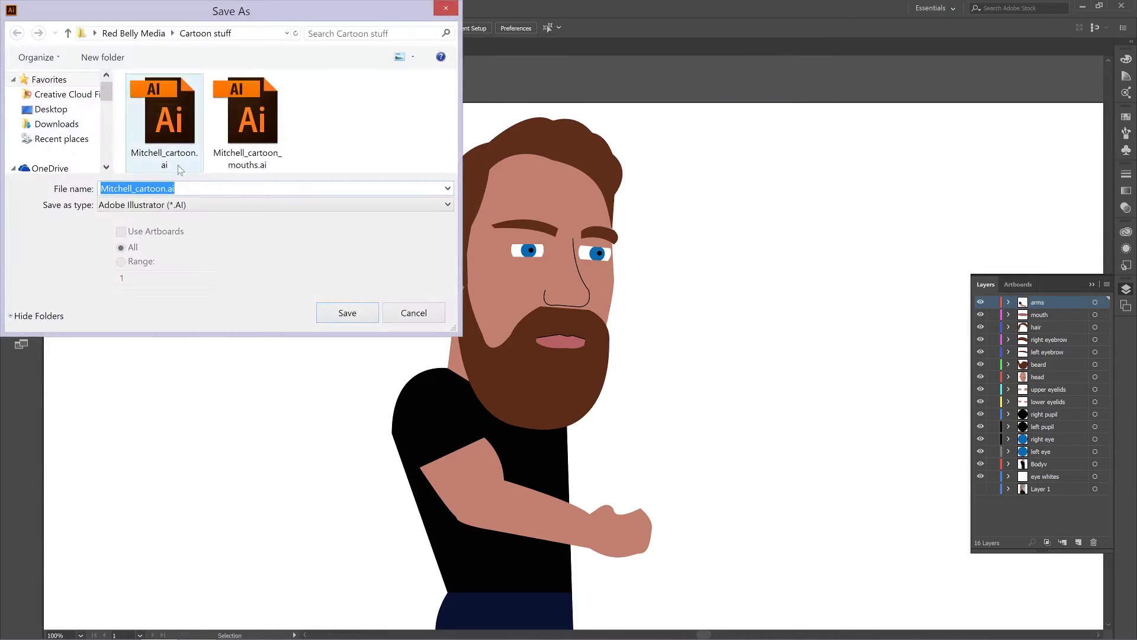
{"action": "left_click", "coordinate": [177, 204]}
{"action": "left_click", "coordinate": [178, 215]}
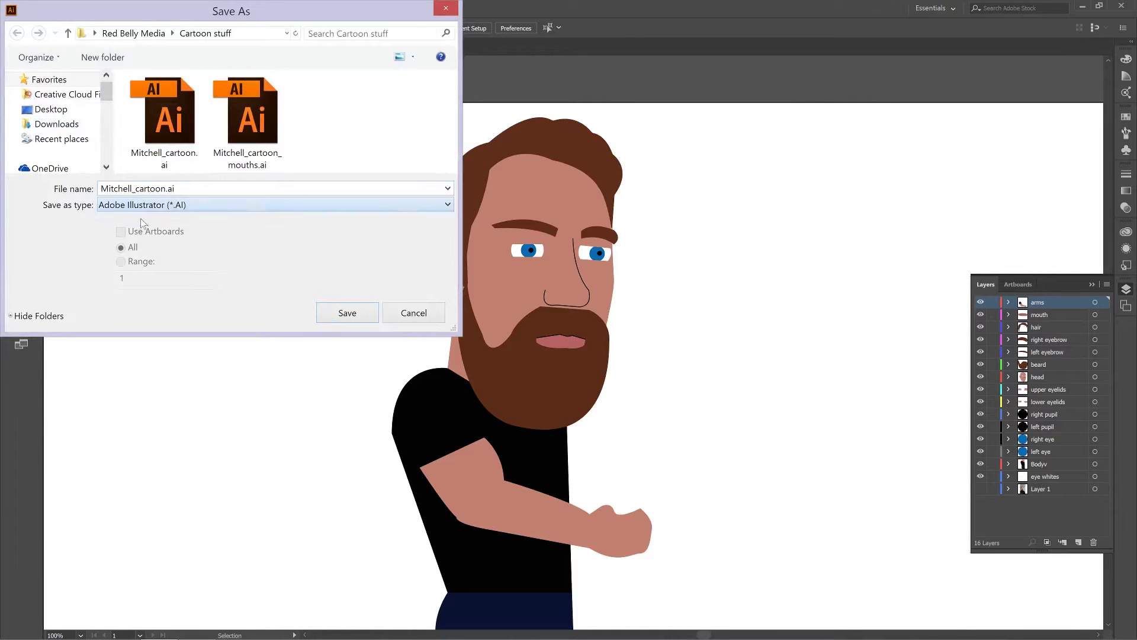
{"action": "left_click", "coordinate": [356, 314]}
{"action": "left_click", "coordinate": [608, 382]}
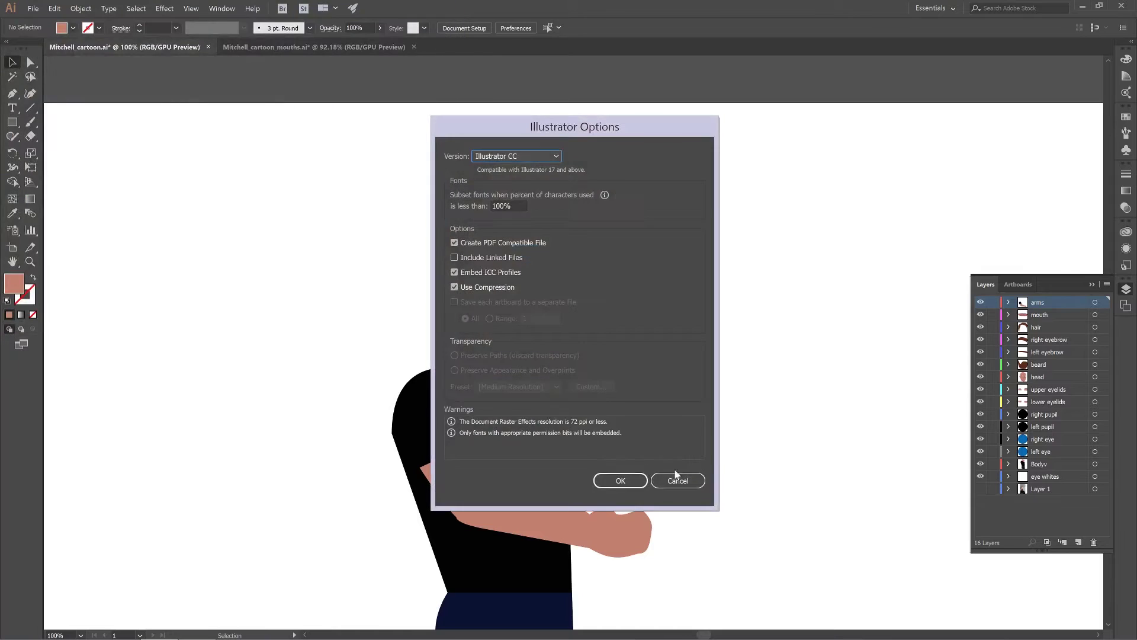
{"action": "left_click", "coordinate": [616, 476]}
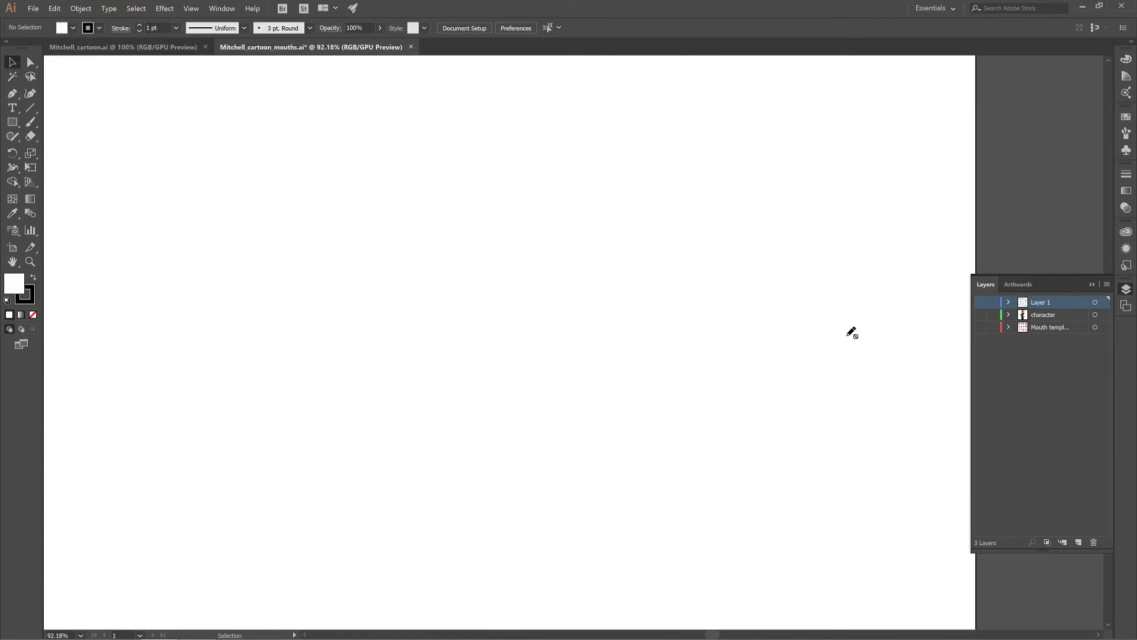
Show the character and Layer 1's labelled mouth shapes, and hide the mouth template.
{"action": "left_click", "coordinate": [1036, 332]}
{"action": "left_click", "coordinate": [981, 327]}
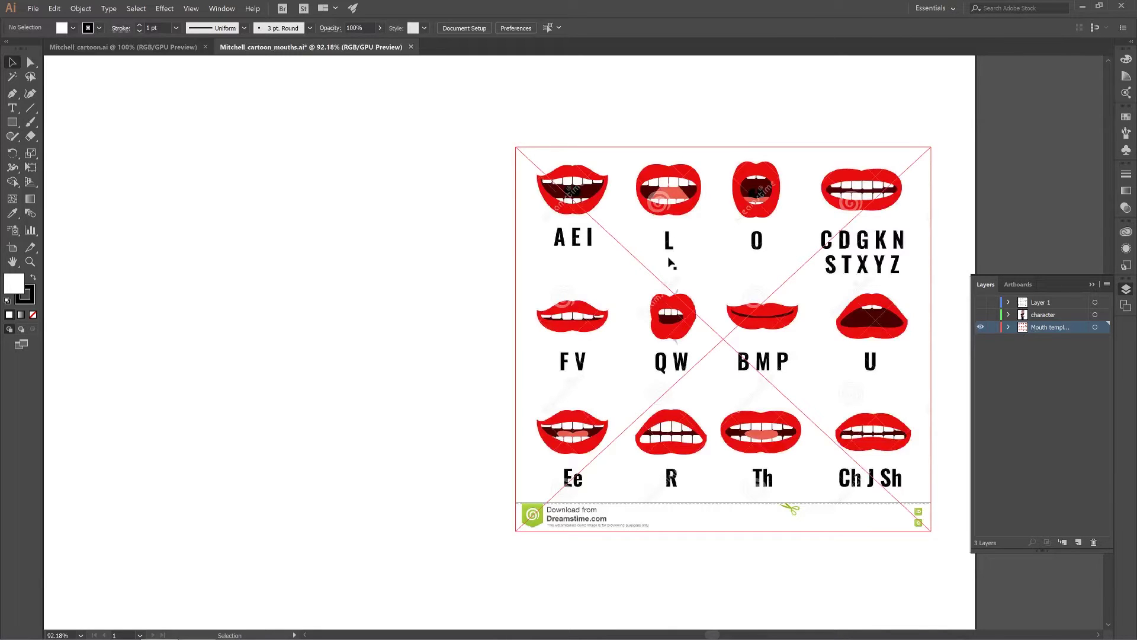
{"action": "left_click", "coordinate": [981, 316]}
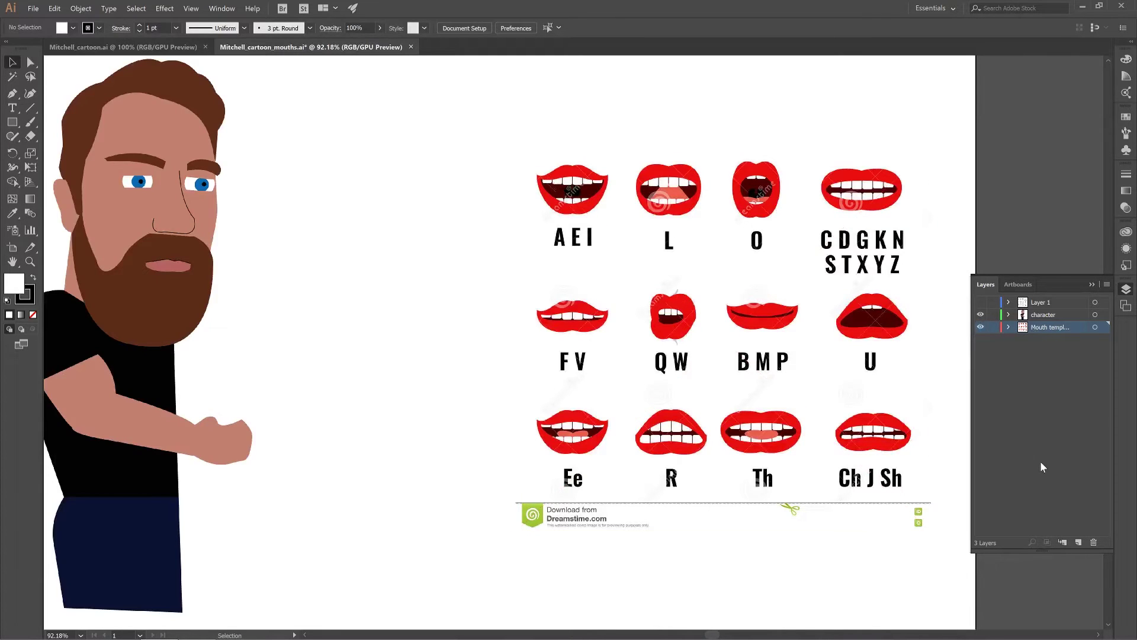
{"action": "left_click", "coordinate": [981, 303]}
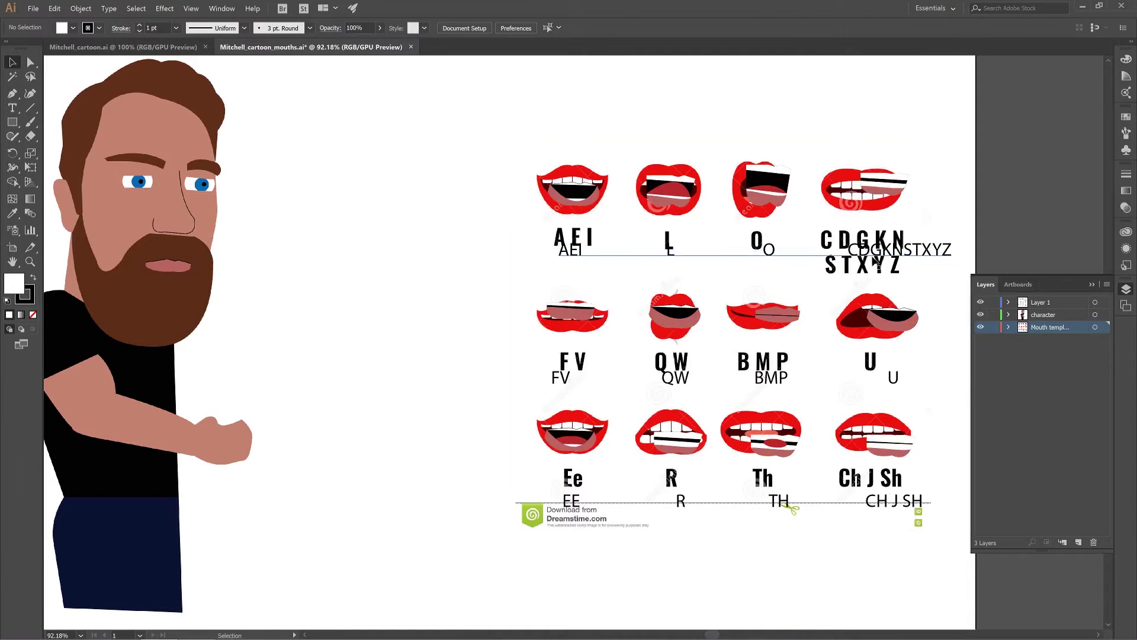
{"action": "left_click", "coordinate": [981, 327]}
Try the AEI and O mouths on the face, then return the O mouth to its label.
{"action": "mouse_move", "coordinate": [577, 196]}
{"action": "left_mouse_down"}
{"action": "mouse_move", "coordinate": [157, 272]}
{"action": "mouse_move", "coordinate": [576, 194]}
{"action": "left_mouse_up"}
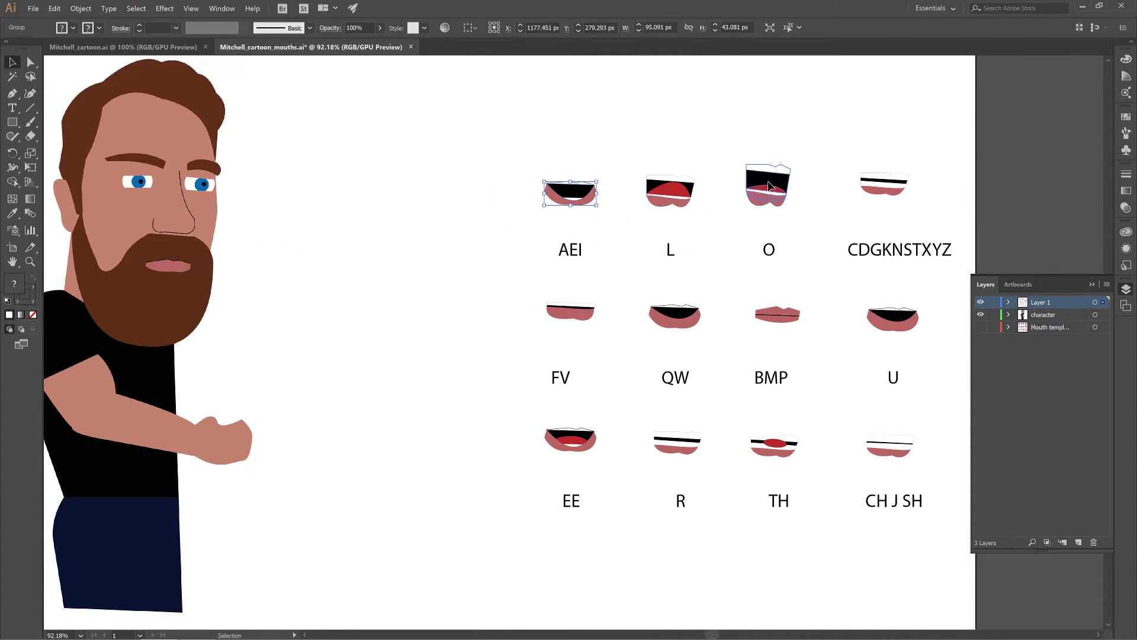
{"action": "mouse_move", "coordinate": [768, 186]}
{"action": "left_mouse_down"}
{"action": "mouse_move", "coordinate": [168, 278]}
{"action": "mouse_move", "coordinate": [769, 189]}
{"action": "left_mouse_up"}
{"action": "left_click", "coordinate": [303, 298]}
{"action": "left_click", "coordinate": [438, 266]}
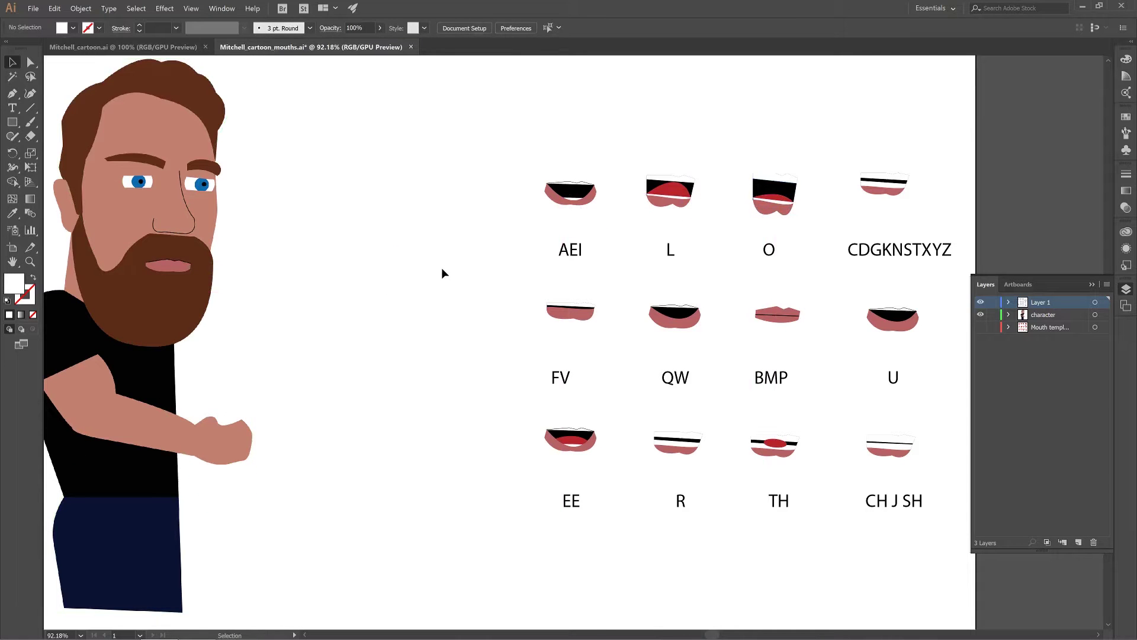
Save over Mitchell_cartoon_mouths.ai, confirming the replacement.
{"action": "left_click", "coordinate": [33, 8]}
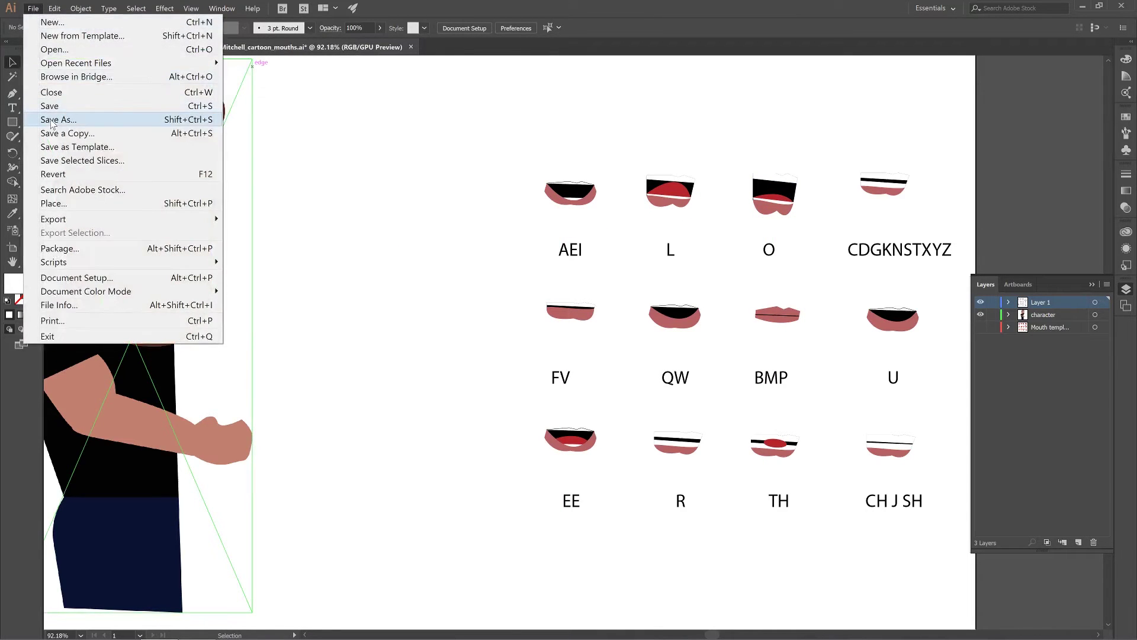
{"action": "left_click", "coordinate": [52, 121]}
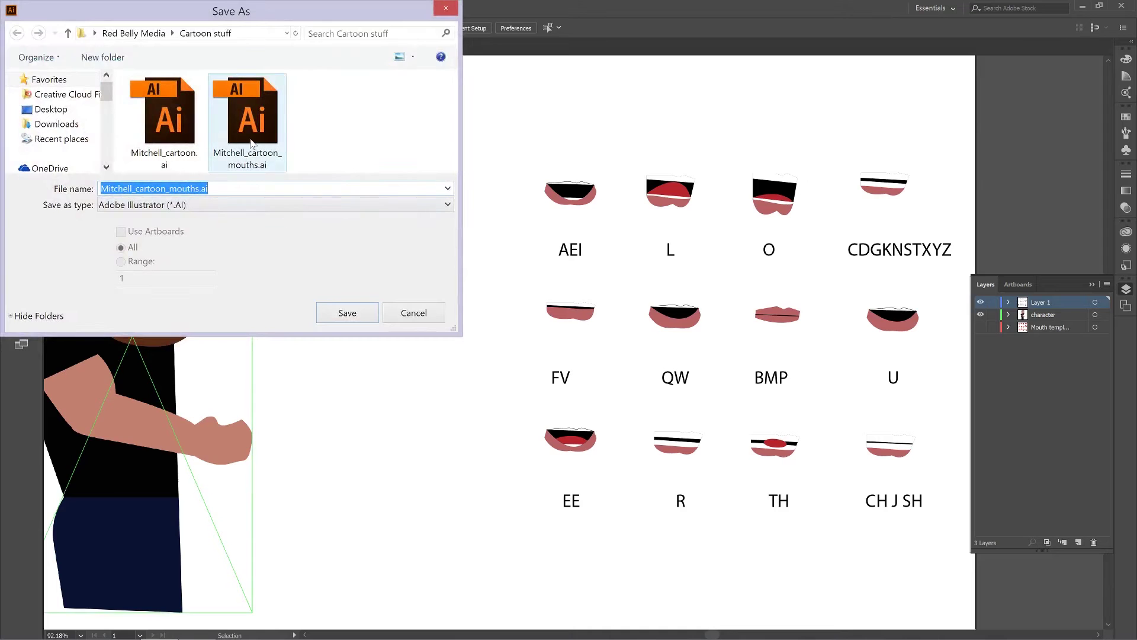
{"action": "left_click", "coordinate": [335, 315]}
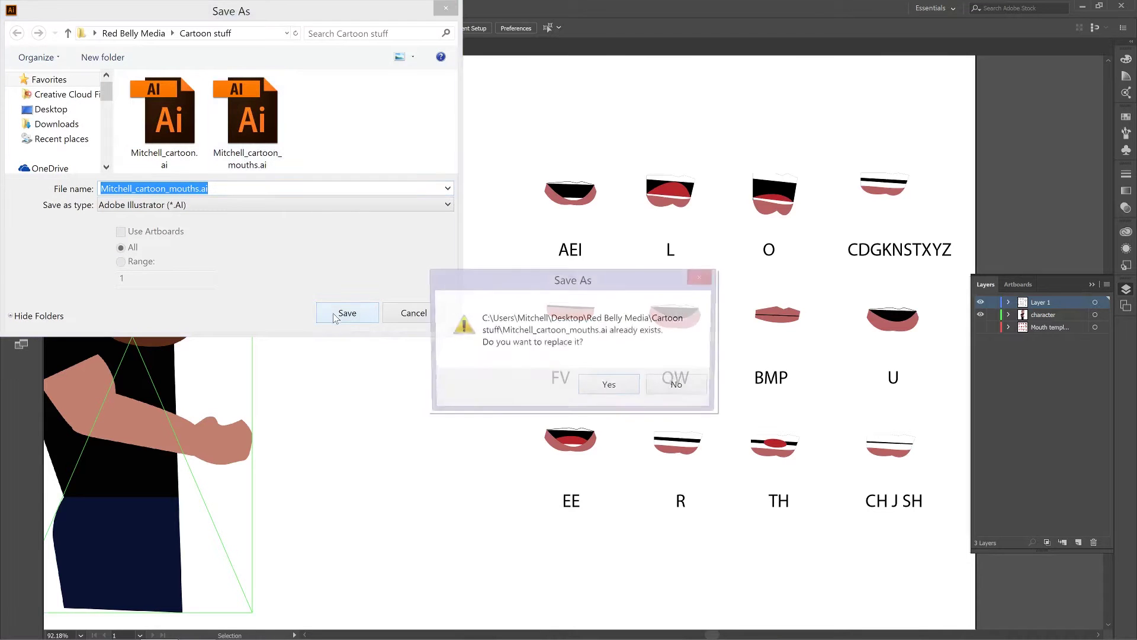
{"action": "left_click", "coordinate": [608, 384]}
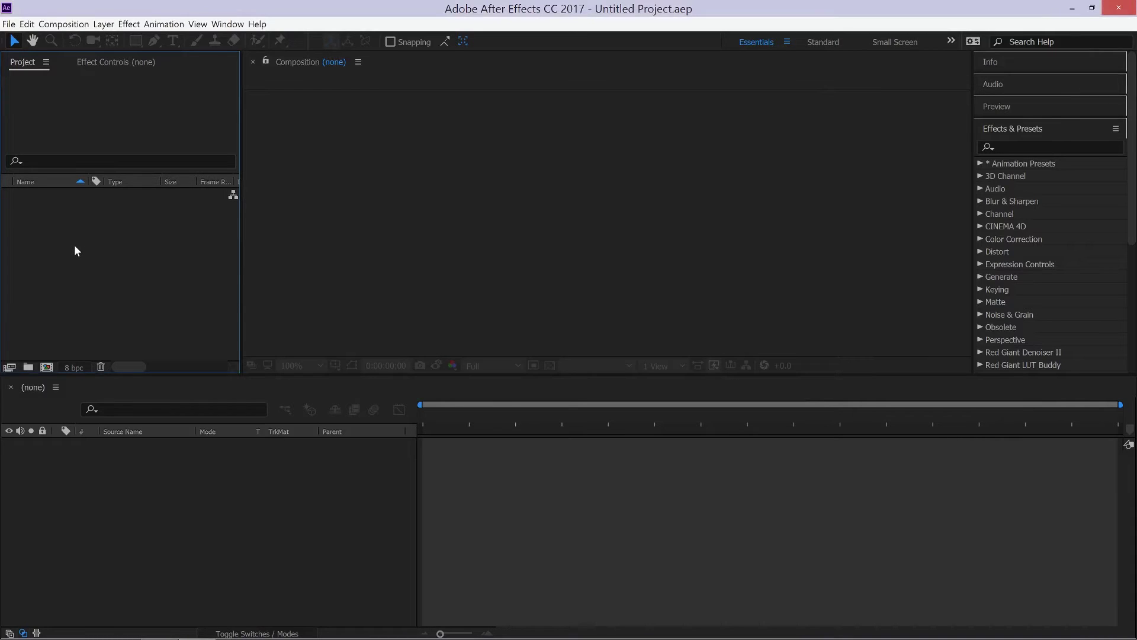
Import Mitchell_cartoon.ai as Composition - Retain Layer Sizes.
{"action": "right_click", "coordinate": [75, 246]}
{"action": "mouse_move", "coordinate": [211, 309]}
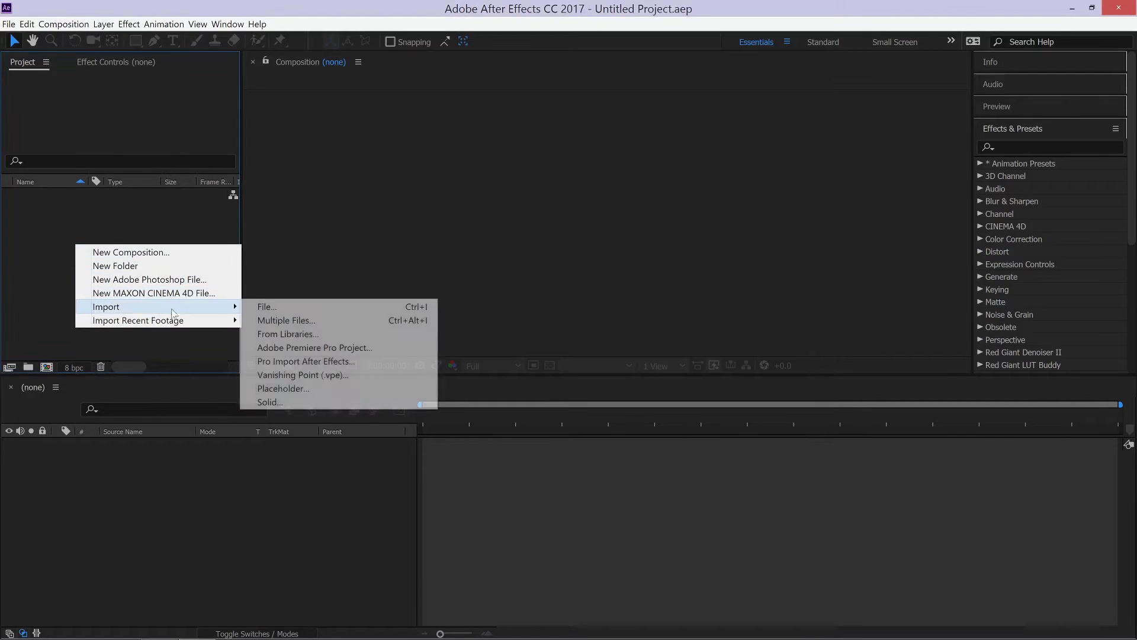
{"action": "left_click", "coordinate": [290, 313]}
{"action": "left_click", "coordinate": [254, 156]}
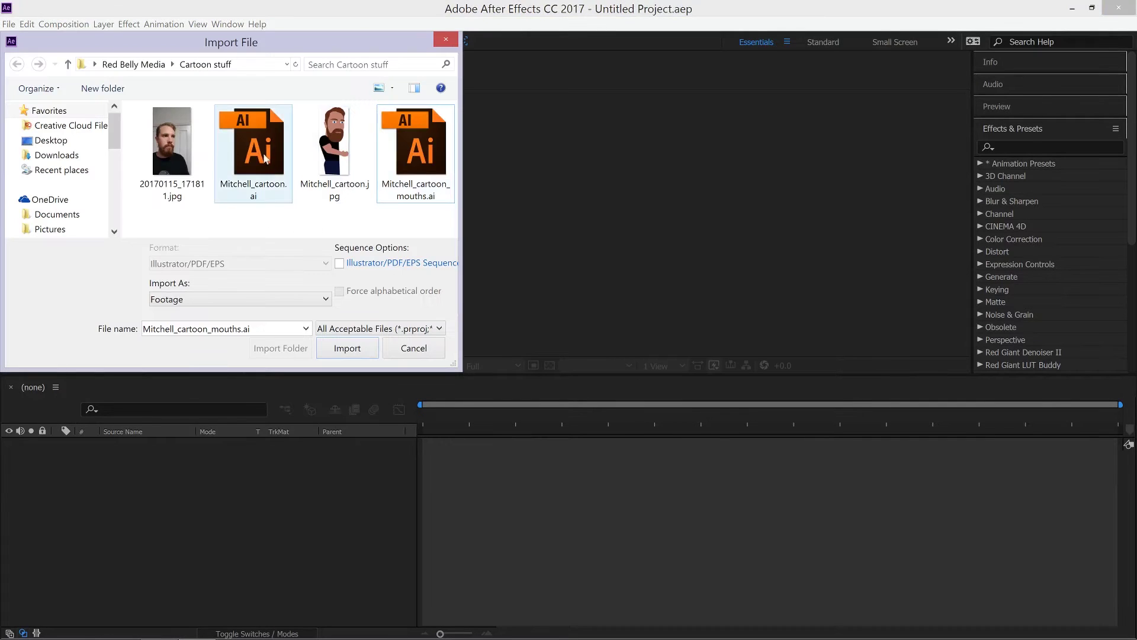
{"action": "left_click", "coordinate": [202, 300]}
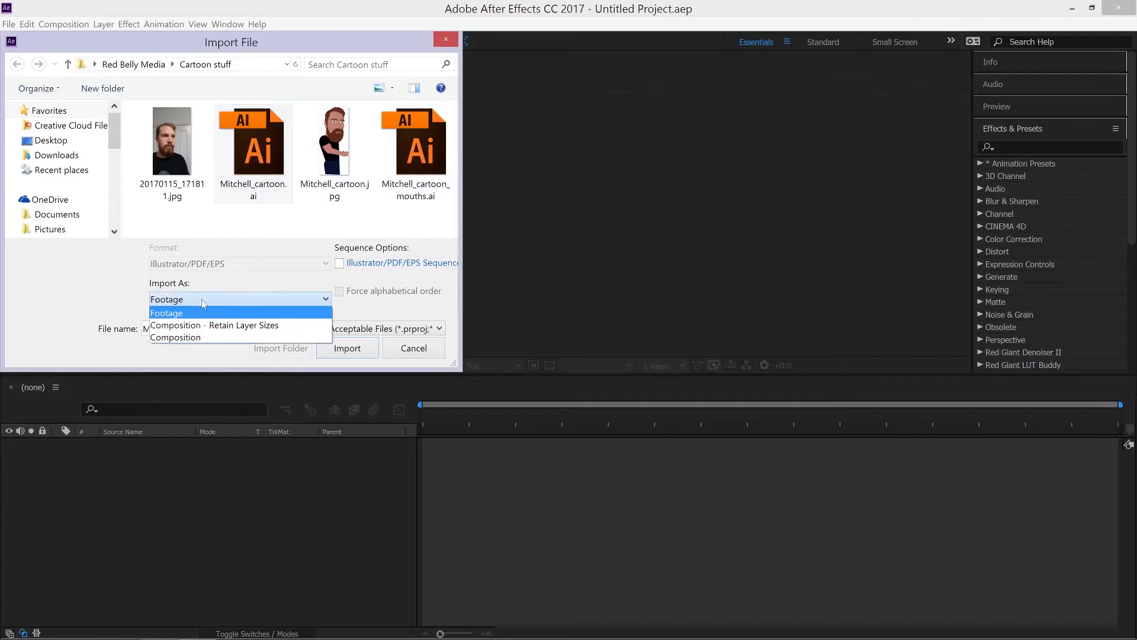
{"action": "left_click", "coordinate": [235, 326]}
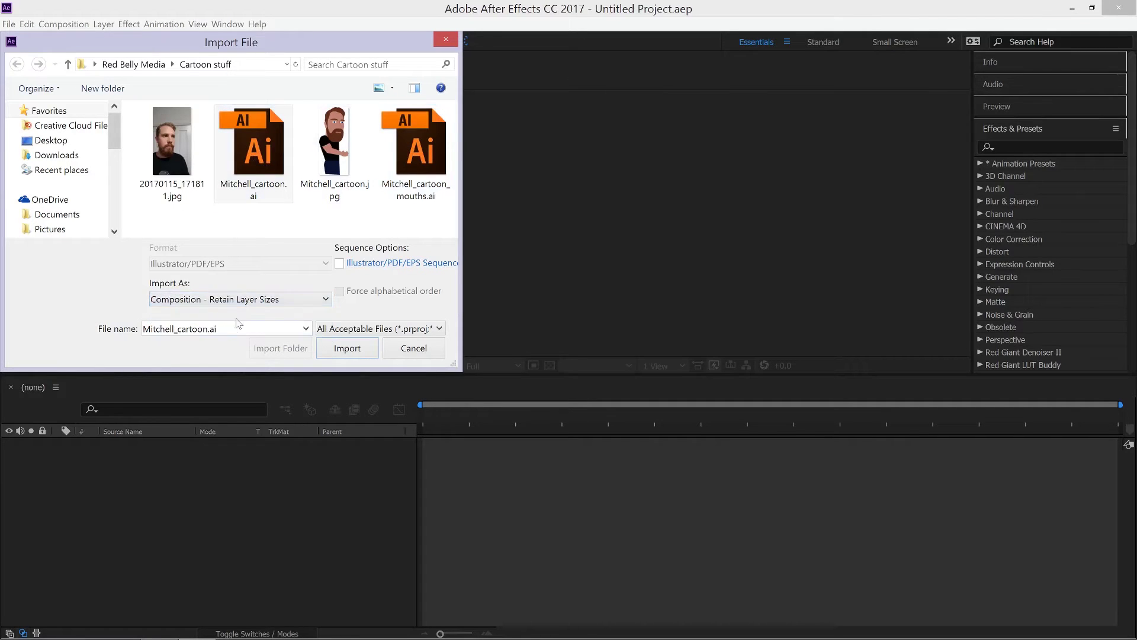
{"action": "left_click", "coordinate": [348, 350]}
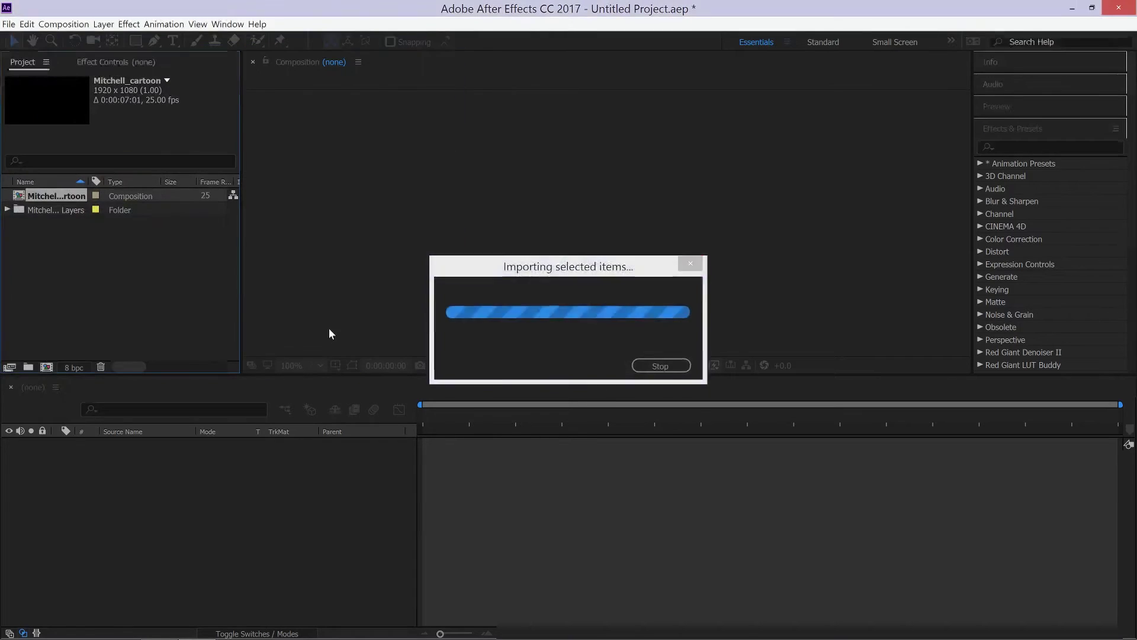
Open the imported Mitchell_cartoon composition from the Project panel.
{"action": "left_click", "coordinate": [54, 199]}
{"action": "double_click", "coordinate": [55, 195]}
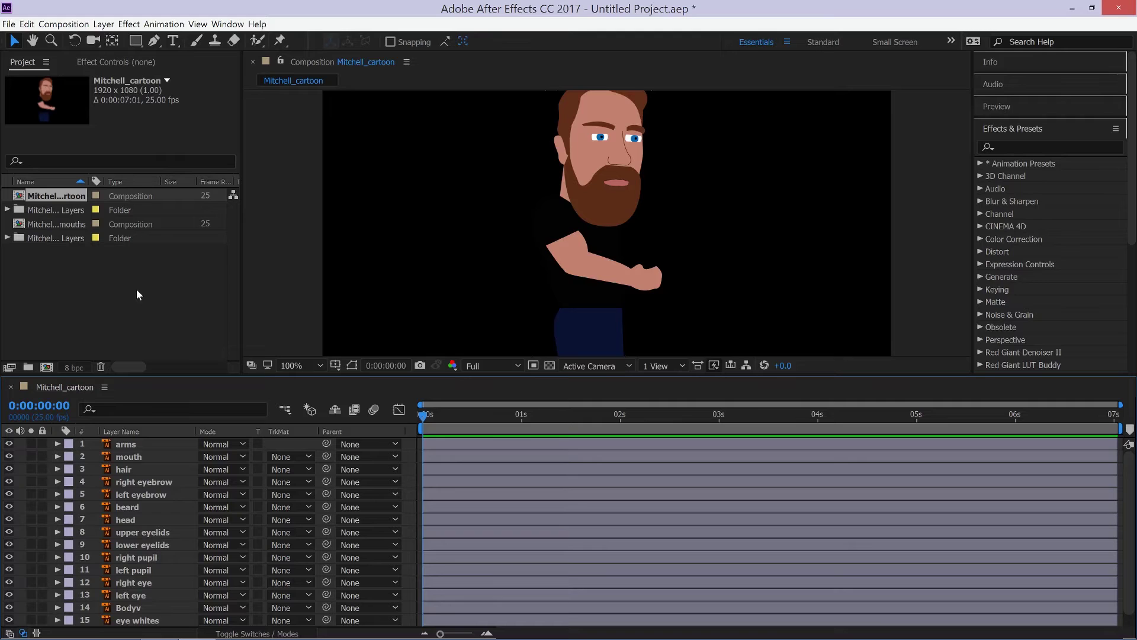
{"action": "right_click", "coordinate": [413, 443]}
Add a new null object layer named head.
{"action": "mouse_move", "coordinate": [438, 447]}
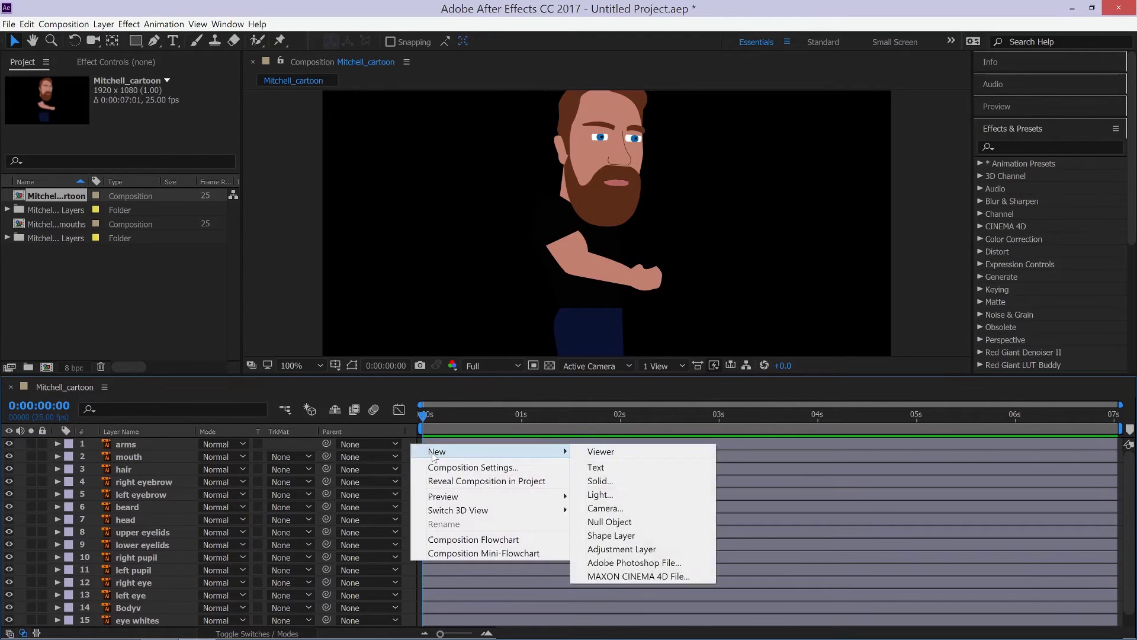
{"action": "left_click", "coordinate": [598, 521]}
{"action": "key", "text": "Return"}
{"action": "type", "text": "head"}
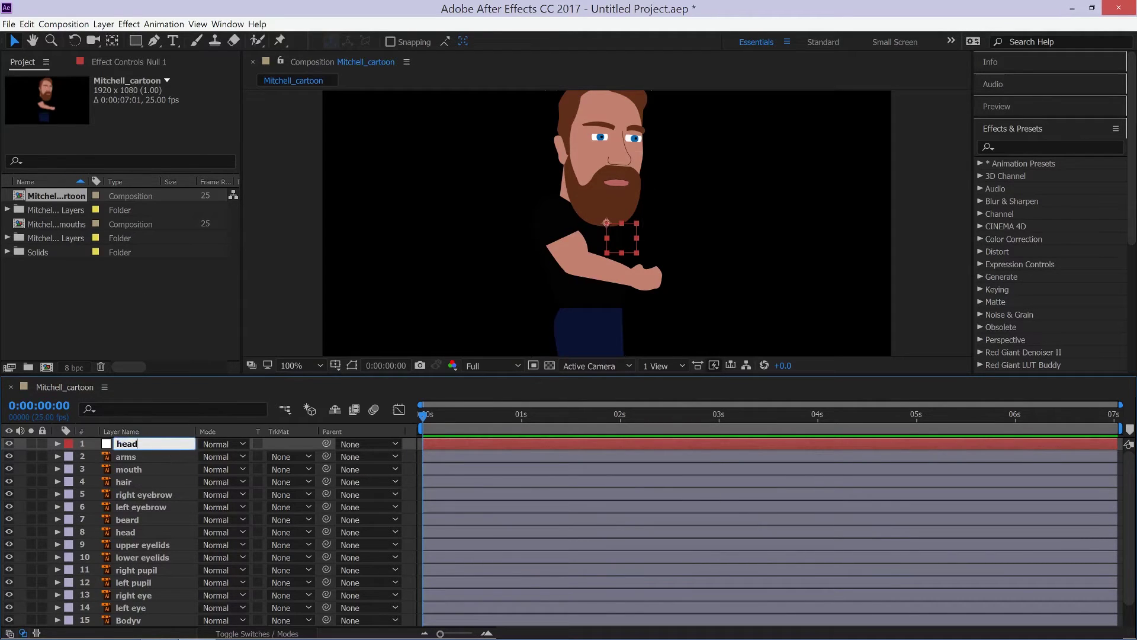
{"action": "key", "text": "Return"}
Duplicate the null three times, naming the copies body, eyes and pupils.
{"action": "key", "text": "ctrl+d"}
{"action": "key", "text": "Return"}
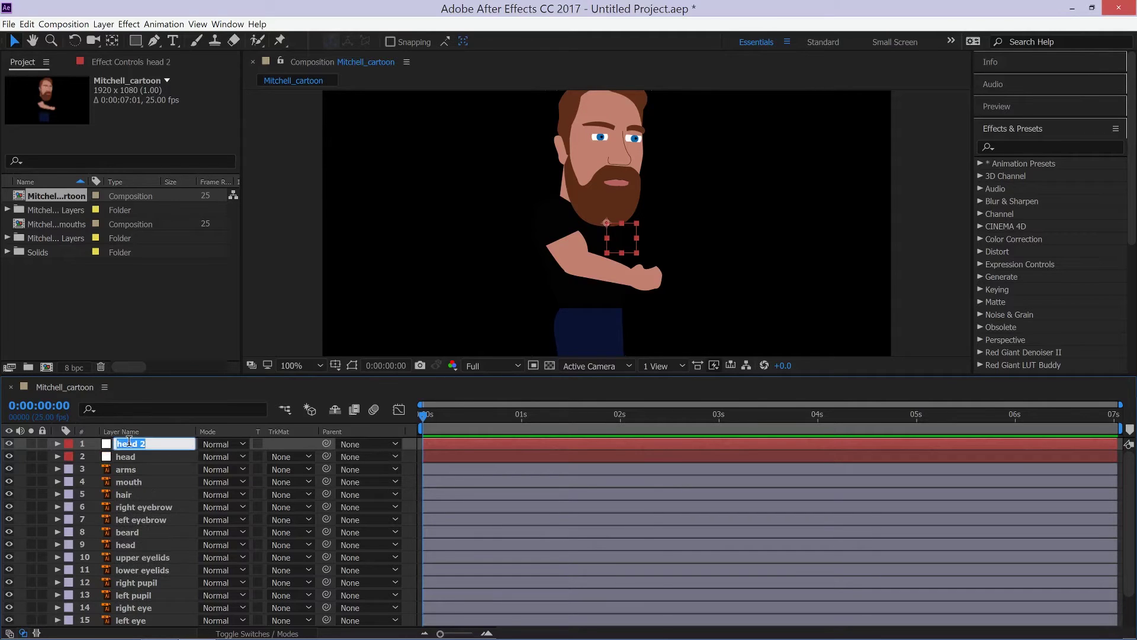
{"action": "type", "text": "body"}
{"action": "key", "text": "Return"}
{"action": "key", "text": "ctrl+d"}
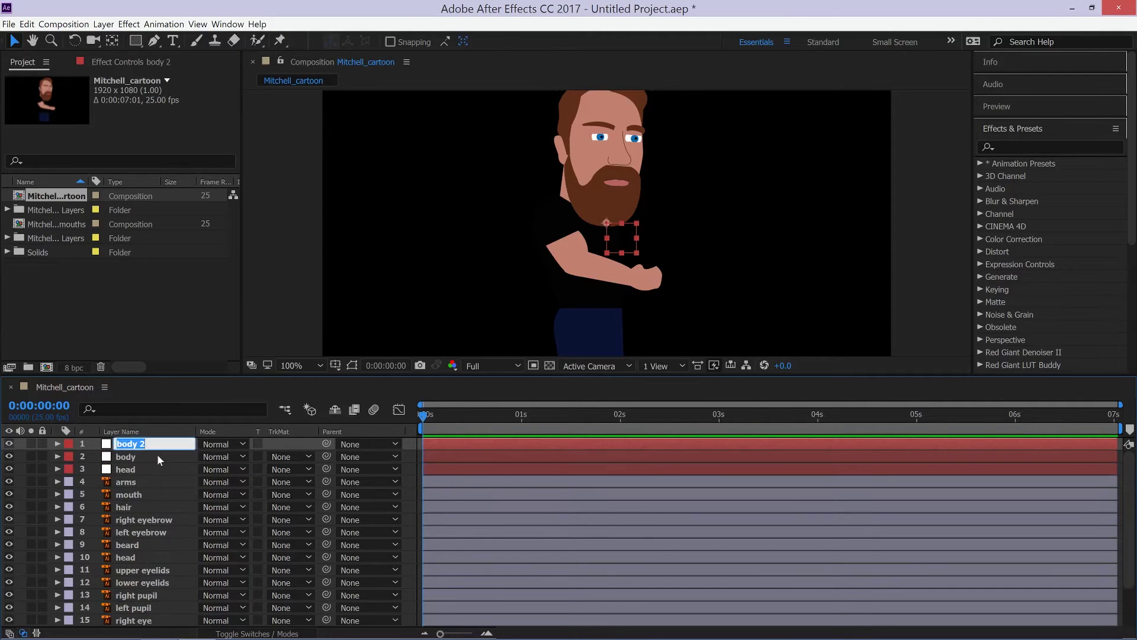
{"action": "type", "text": "eyes"}
{"action": "key", "text": "Return"}
{"action": "key", "text": "ctrl+d"}
{"action": "key", "text": "Return"}
{"action": "type", "text": "pupils"}
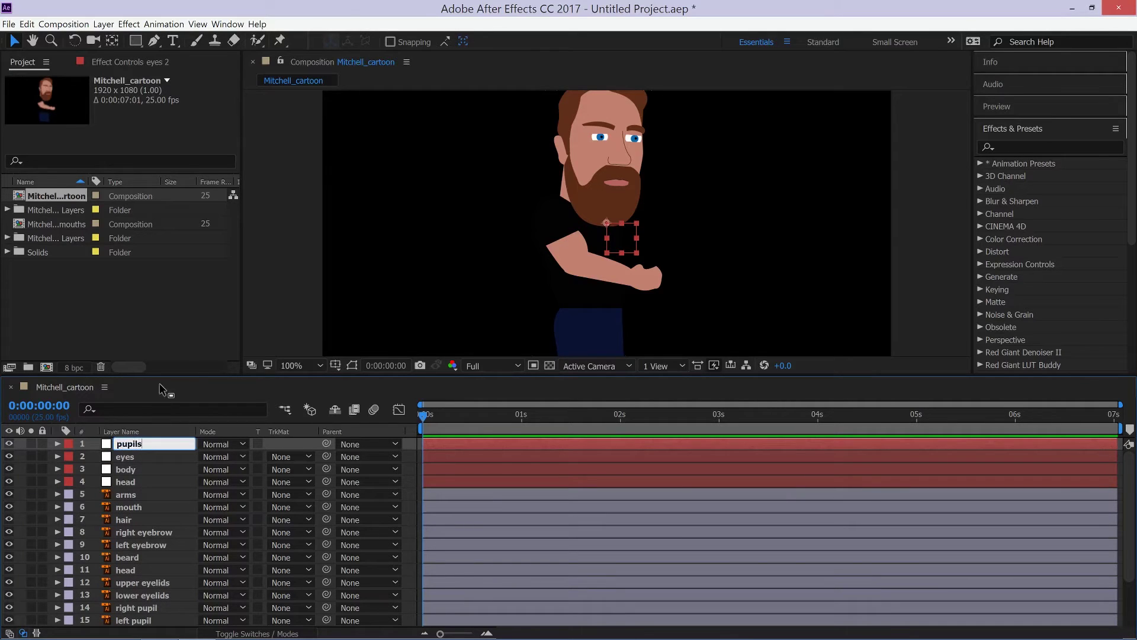
{"action": "key", "text": "Return"}
Parent the mouth, hair, eyebrows, beard, head, eyelids and eye whites layers to the head null.
{"action": "left_click", "coordinate": [139, 506]}
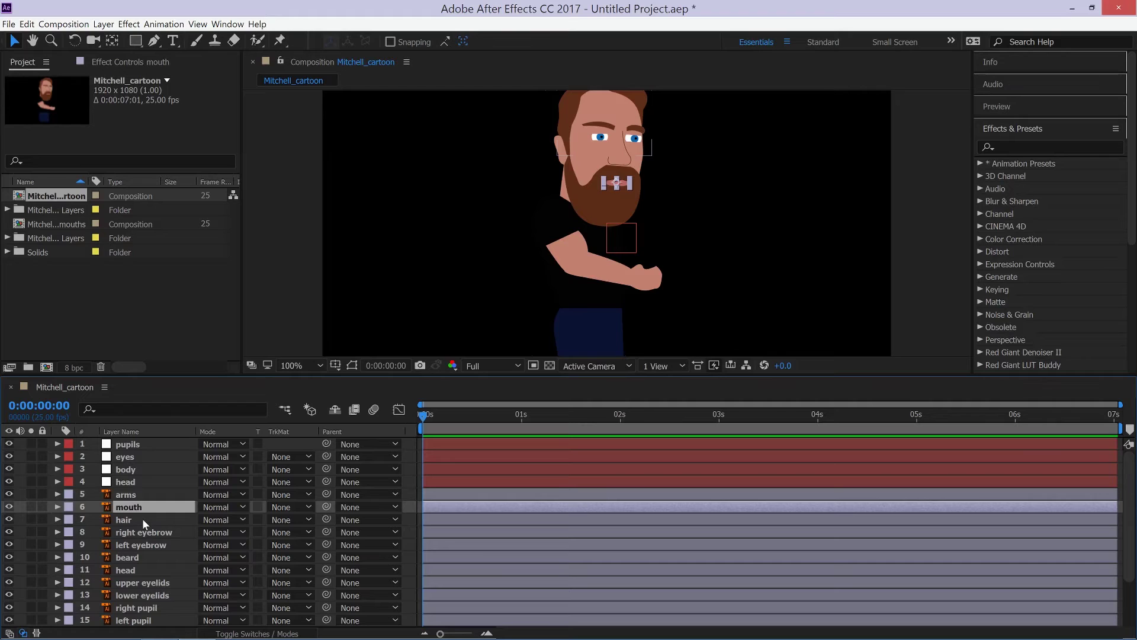
{"action": "left_click", "coordinate": [141, 519], "text": "ctrl"}
{"action": "left_click", "coordinate": [142, 531], "text": "ctrl"}
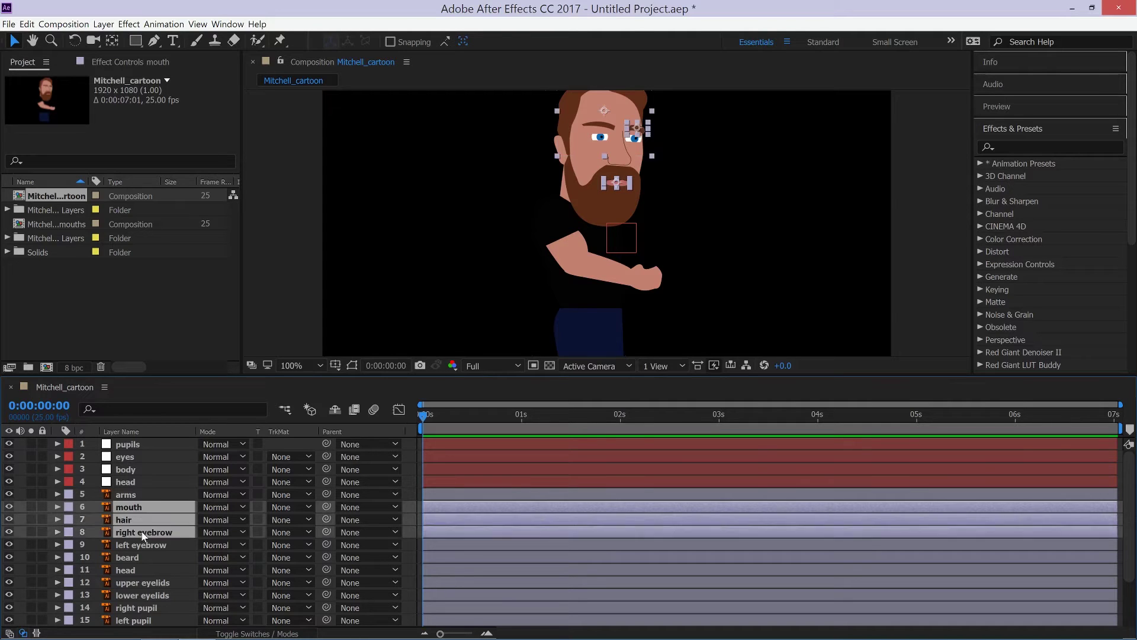
{"action": "left_click", "coordinate": [140, 545], "text": "ctrl"}
{"action": "left_click", "coordinate": [136, 557], "text": "ctrl"}
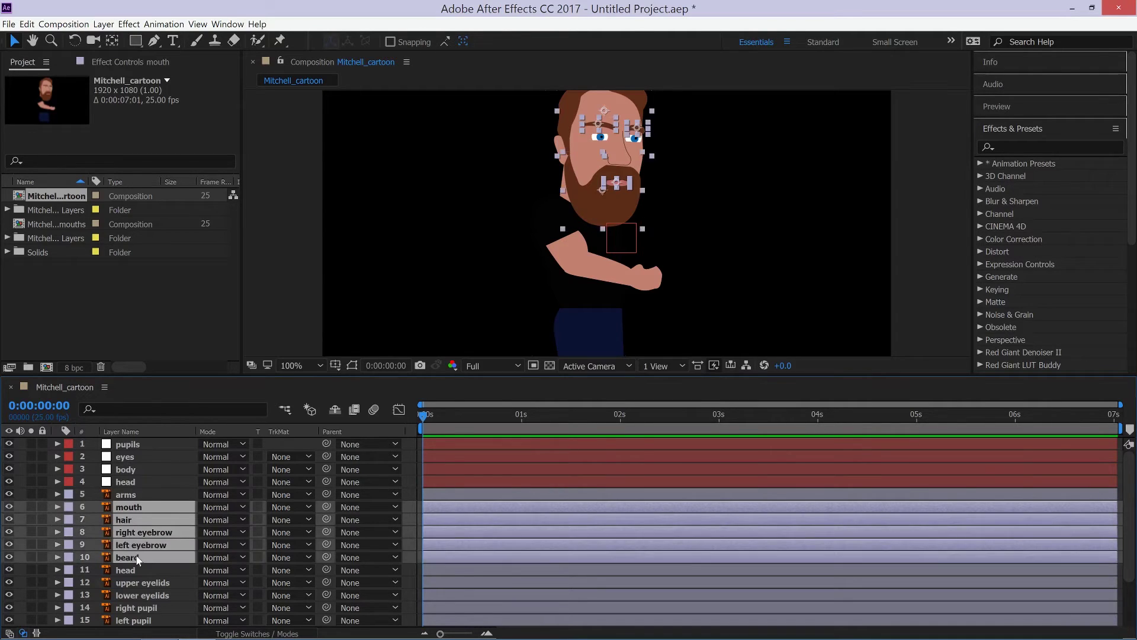
{"action": "left_click", "coordinate": [135, 570], "text": "ctrl"}
{"action": "left_click", "coordinate": [135, 584], "text": "ctrl"}
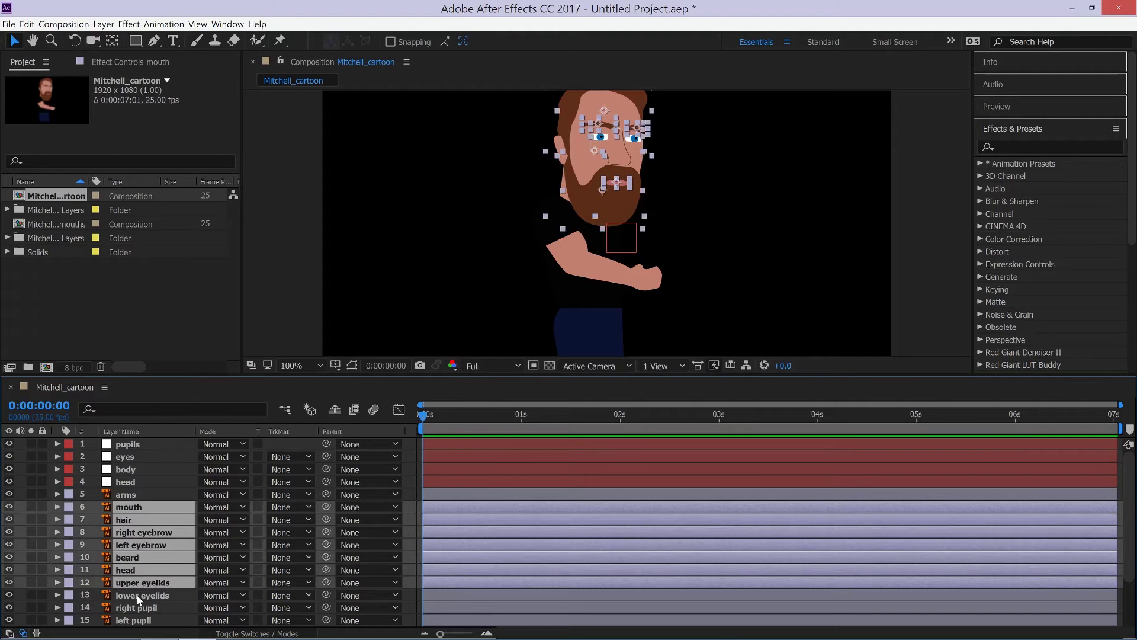
{"action": "left_click", "coordinate": [138, 595], "text": "ctrl"}
{"action": "scroll", "coordinate": [141, 571], "scroll_direction": "down", "scroll_amount": 3}
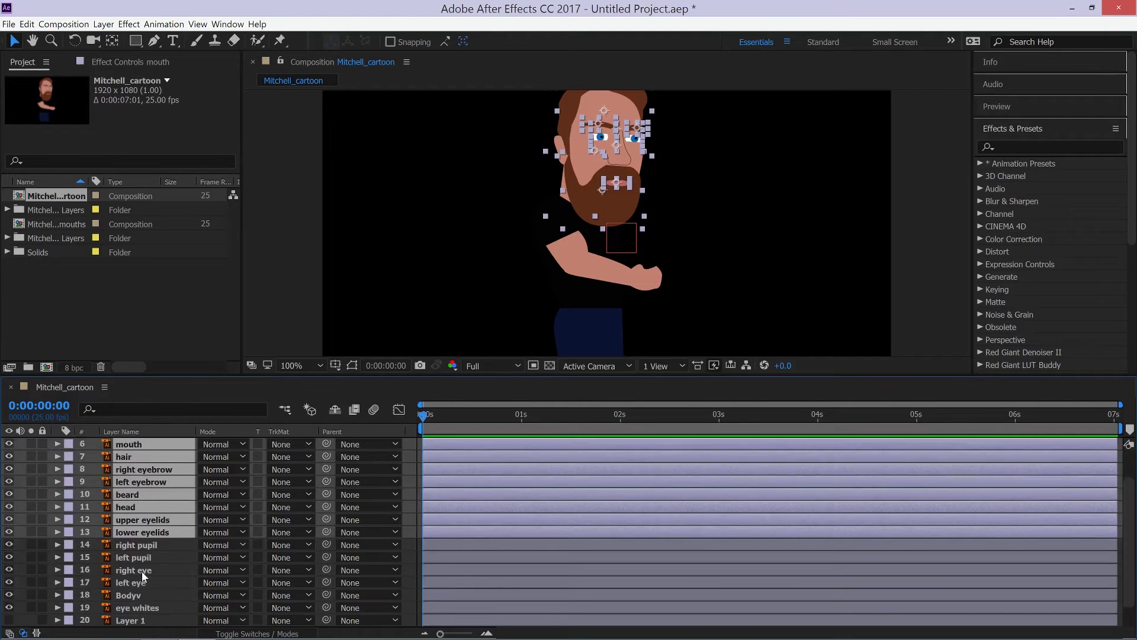
{"action": "left_click", "coordinate": [141, 610], "text": "ctrl"}
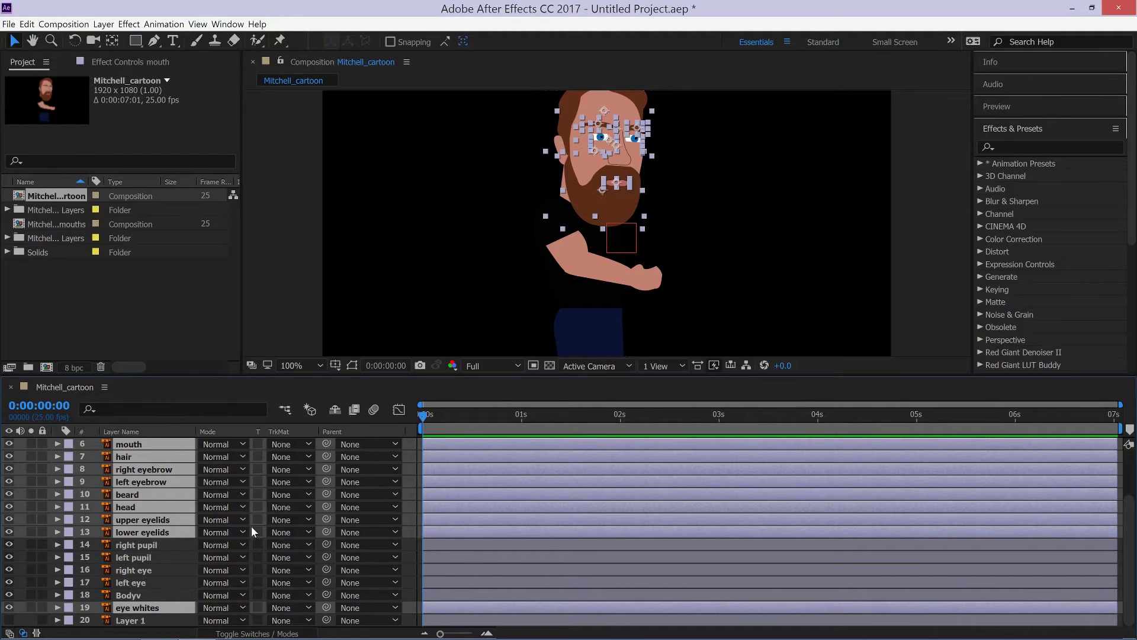
{"action": "scroll", "coordinate": [251, 526], "scroll_direction": "up", "scroll_amount": 3}
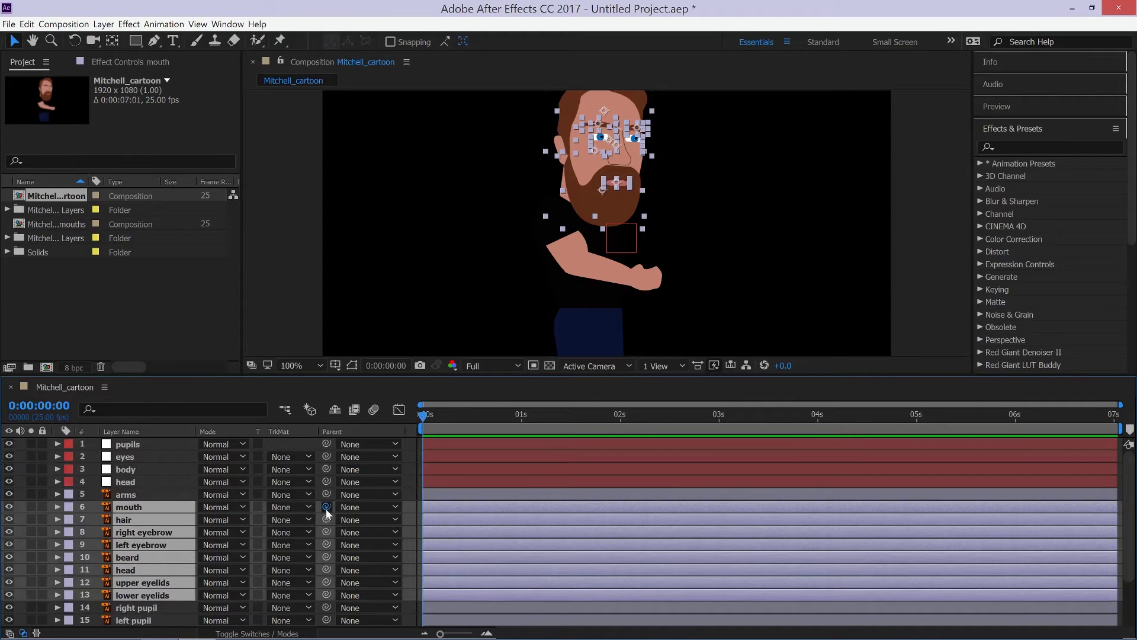
{"action": "left_click_drag", "start_coordinate": [326, 510], "coordinate": [130, 479]}
Parent both pupil layers to the pupils null and both eye layers to the eyes null.
{"action": "scroll", "coordinate": [133, 533], "scroll_direction": "down", "scroll_amount": 2}
{"action": "left_click", "coordinate": [137, 569]}
{"action": "left_click", "coordinate": [137, 583], "text": "ctrl"}
{"action": "scroll", "coordinate": [308, 578], "scroll_direction": "up", "scroll_amount": 3}
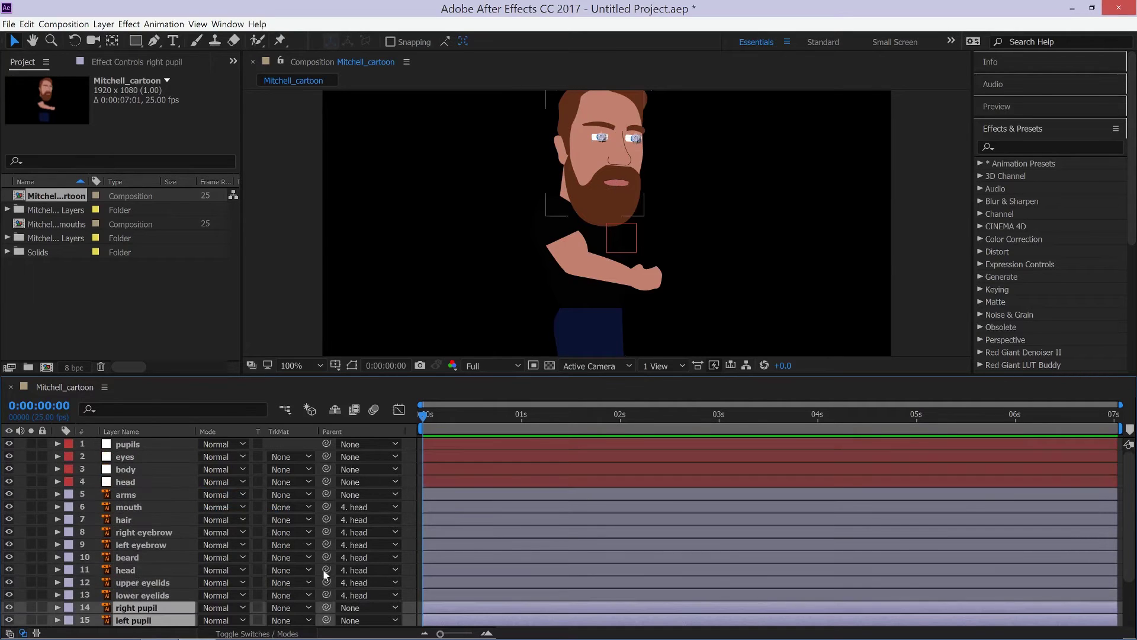
{"action": "left_click_drag", "start_coordinate": [325, 606], "coordinate": [126, 446]}
{"action": "scroll", "coordinate": [162, 523], "scroll_direction": "down", "scroll_amount": 2}
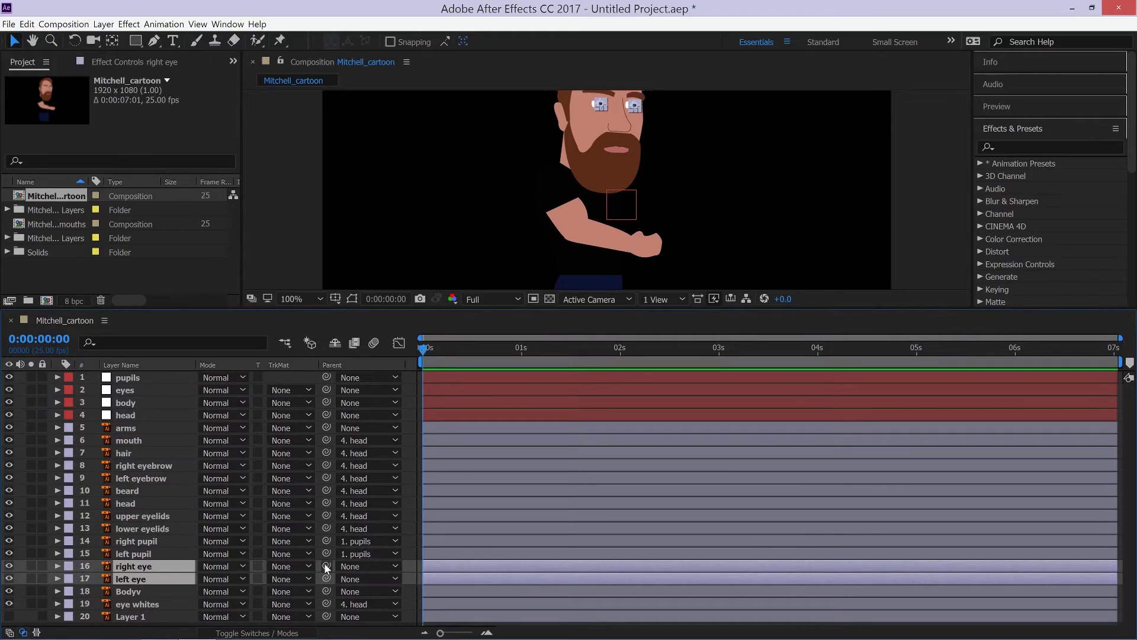
{"action": "left_click_drag", "start_coordinate": [326, 565], "coordinate": [134, 392]}
Parent the arms and Bodyv layers to the body null.
{"action": "left_click", "coordinate": [137, 591]}
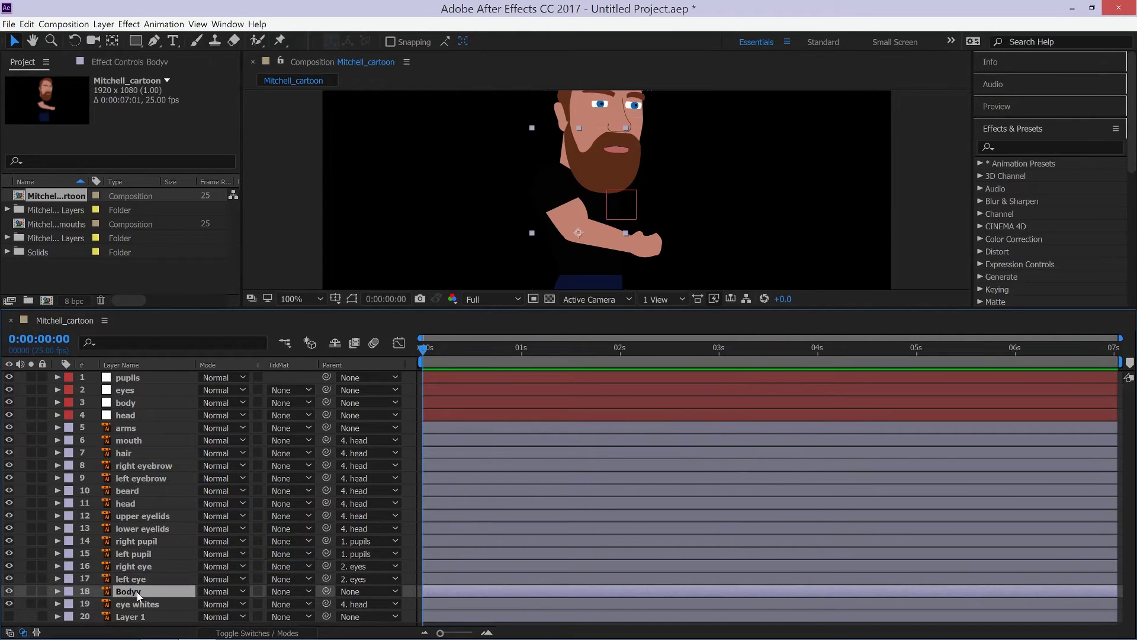
{"action": "left_click", "coordinate": [124, 427], "text": "ctrl"}
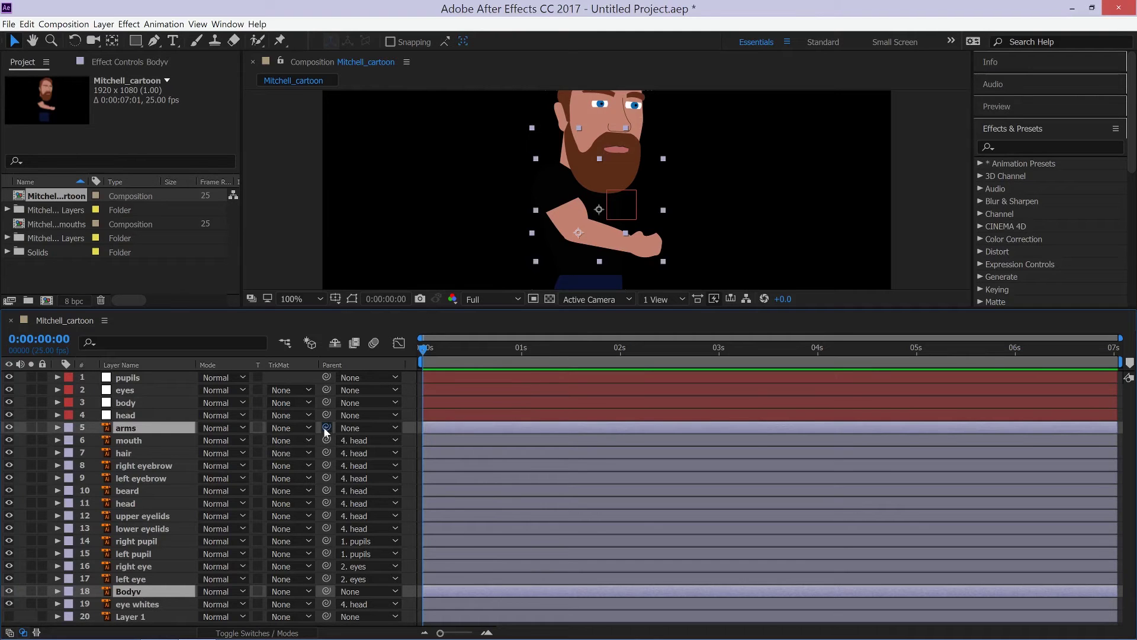
{"action": "left_click_drag", "start_coordinate": [325, 432], "coordinate": [168, 403]}
Parent the head null to body and the eyes null to head.
{"action": "key", "text": "F2"}
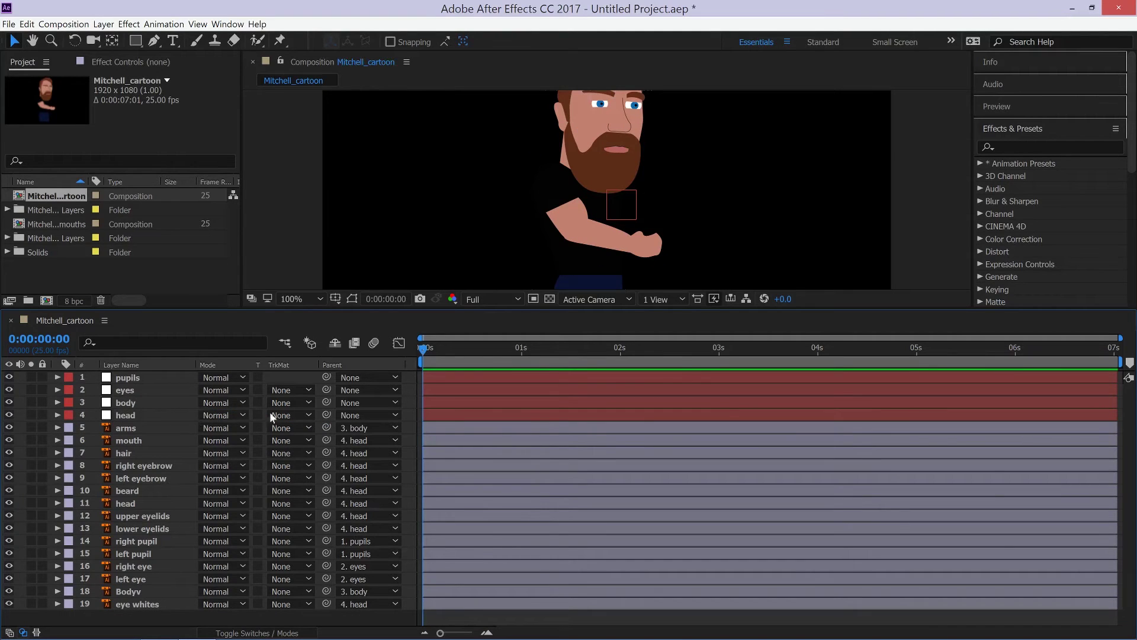
{"action": "left_click_drag", "start_coordinate": [326, 414], "coordinate": [141, 402]}
{"action": "left_click_drag", "start_coordinate": [326, 388], "coordinate": [164, 390]}
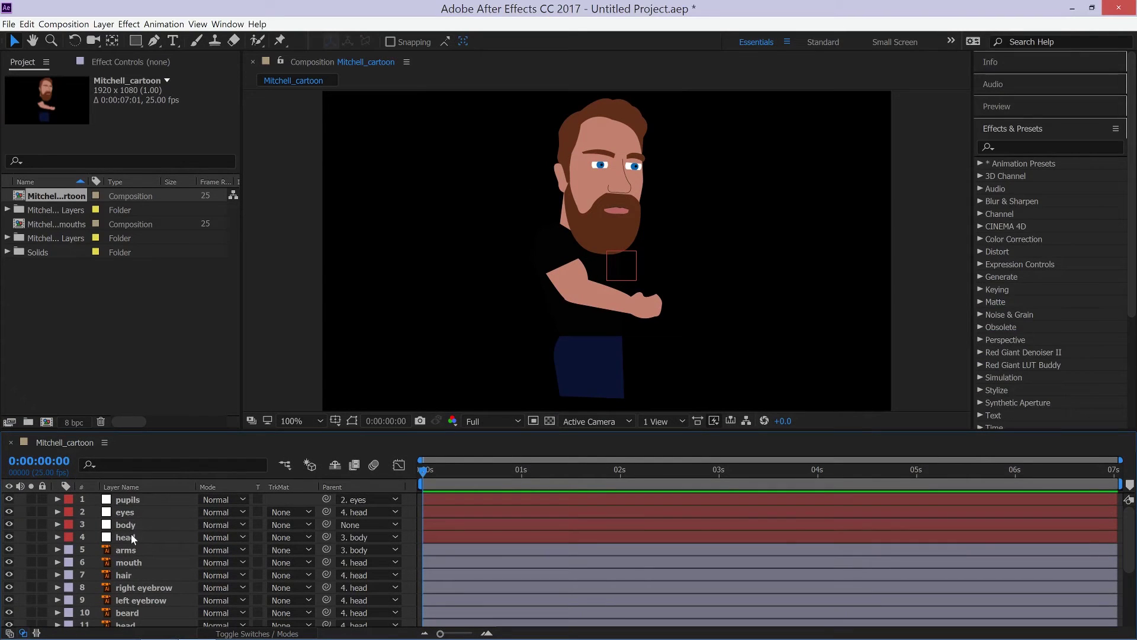
Scrub the head null's Rotation to test that the face layers follow.
{"action": "left_click", "coordinate": [130, 534]}
{"action": "key", "text": "r"}
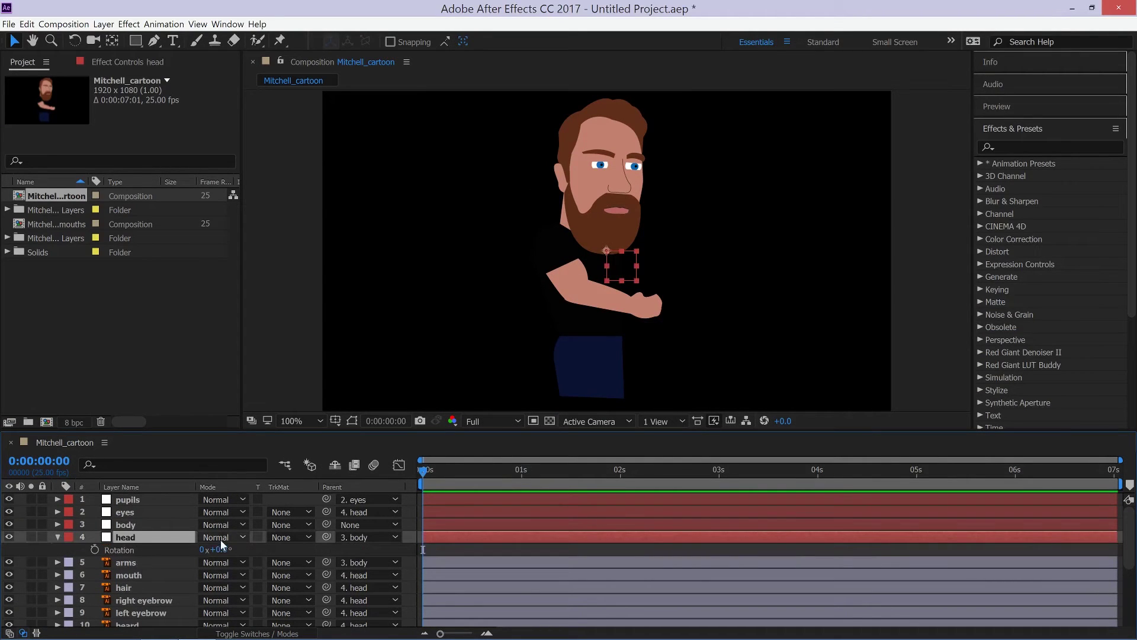
{"action": "mouse_move", "coordinate": [219, 550]}
{"action": "left_mouse_down"}
{"action": "mouse_move", "coordinate": [244, 549]}
{"action": "mouse_move", "coordinate": [226, 549]}
{"action": "left_mouse_up"}
Move the head's anchor point up from the neck with Pan Behind, then re-test the tilt.
{"action": "left_click", "coordinate": [112, 41]}
{"action": "left_click", "coordinate": [607, 251]}
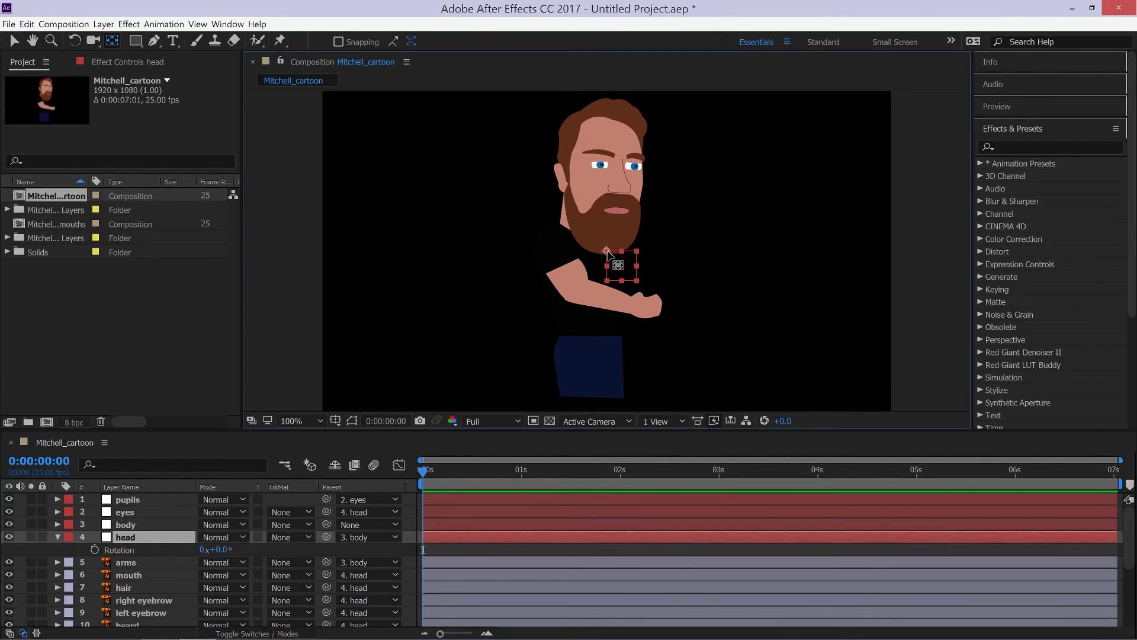
{"action": "left_click_drag", "start_coordinate": [591, 214], "coordinate": [585, 191]}
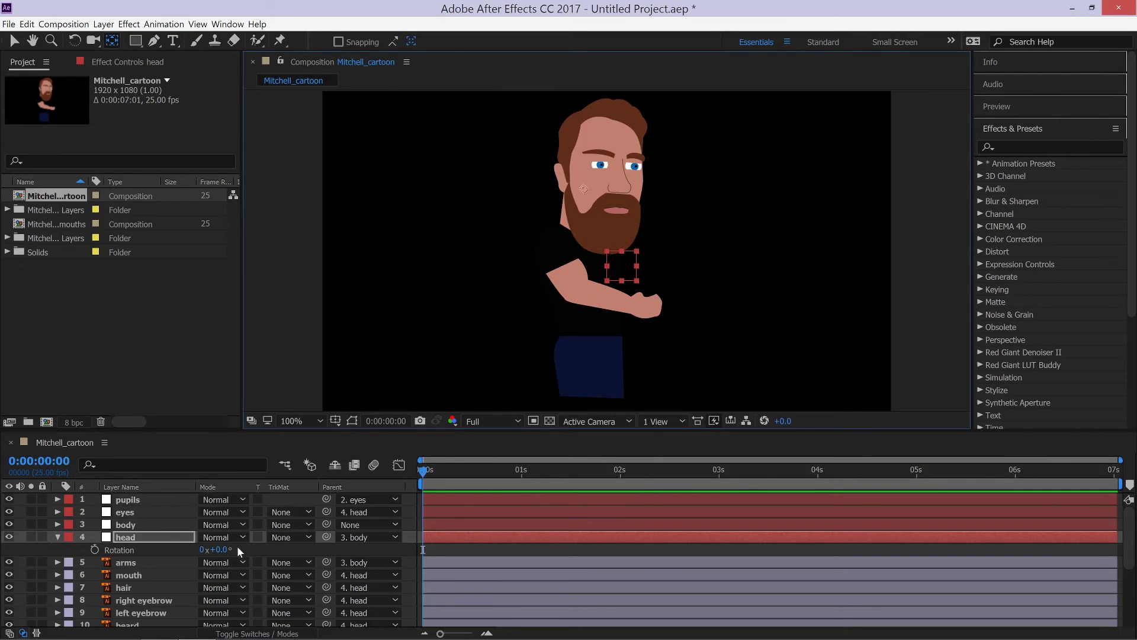
{"action": "mouse_move", "coordinate": [203, 553]}
{"action": "left_mouse_down"}
{"action": "mouse_move", "coordinate": [234, 549]}
{"action": "mouse_move", "coordinate": [210, 550]}
{"action": "left_mouse_up"}
{"action": "left_click_drag", "start_coordinate": [210, 550], "coordinate": [205, 549]}
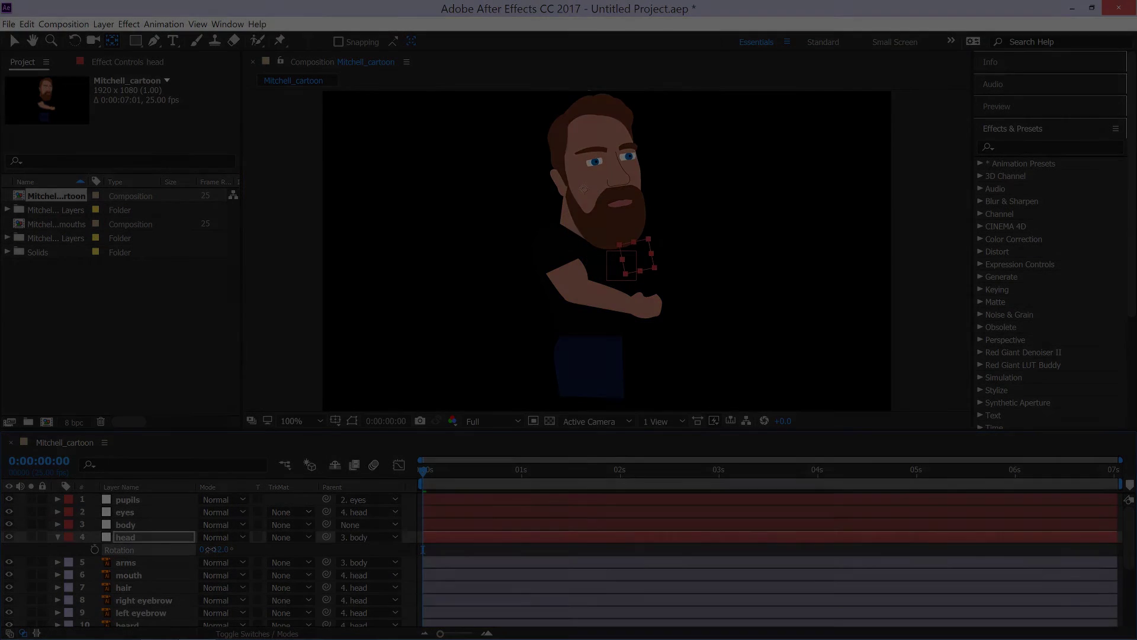